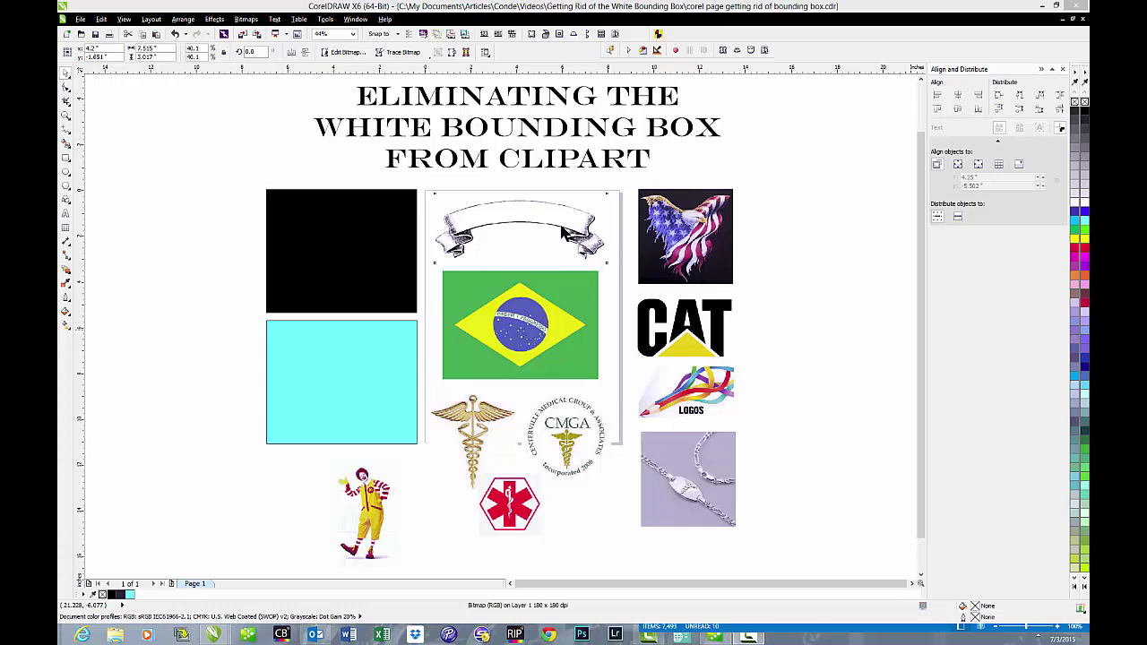
- Move the banner clipart over the black rectangle and bring up the Bitmap Color Mask docker
left_click(563, 231)
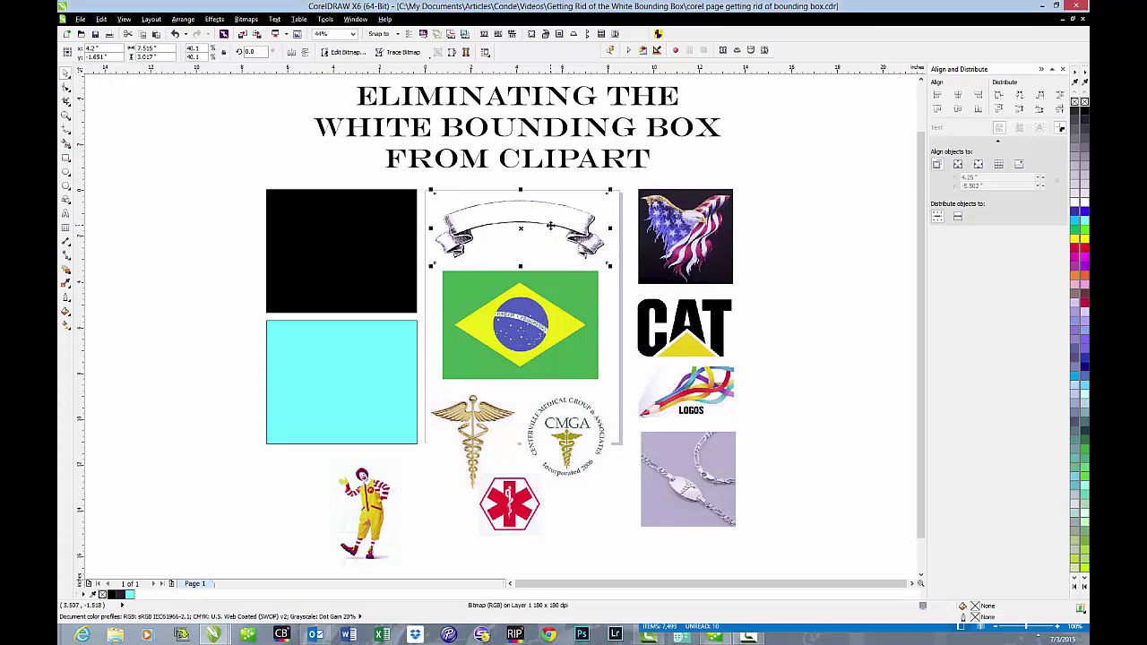
left_click_drag(507, 224, 377, 235)
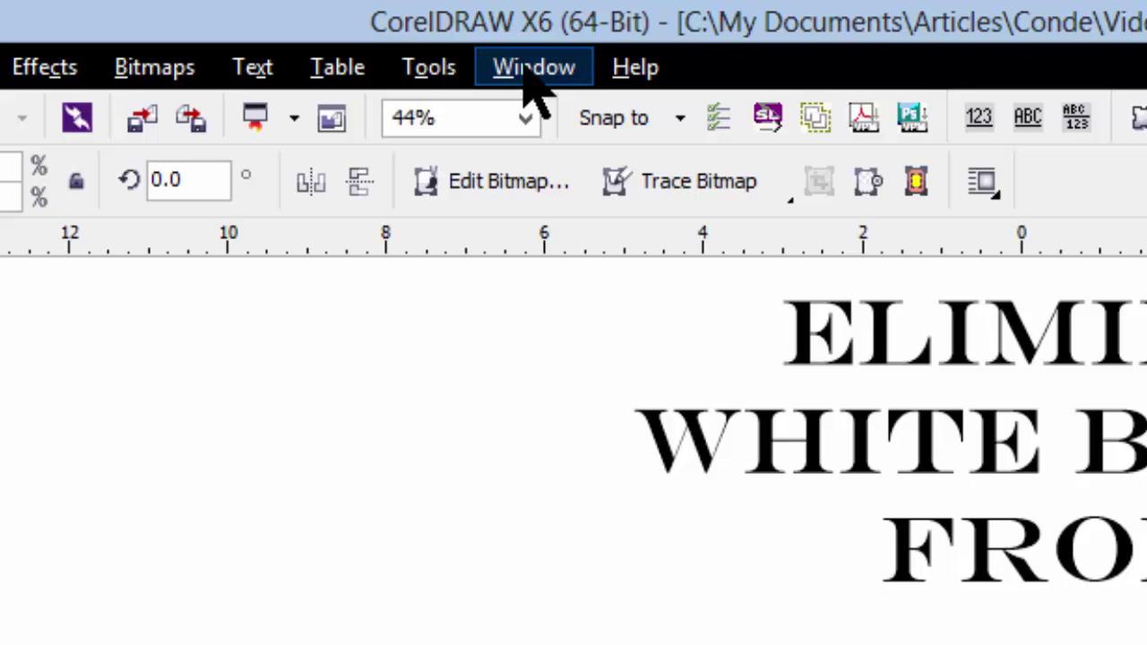
left_click(529, 71)
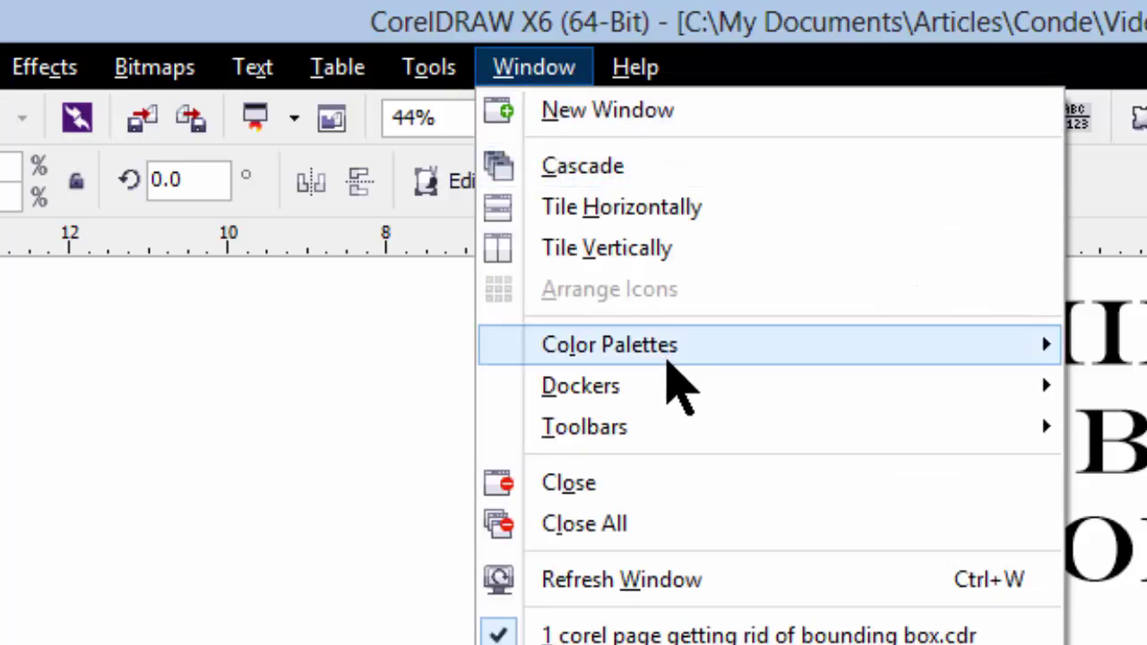
mouse_move(674, 384)
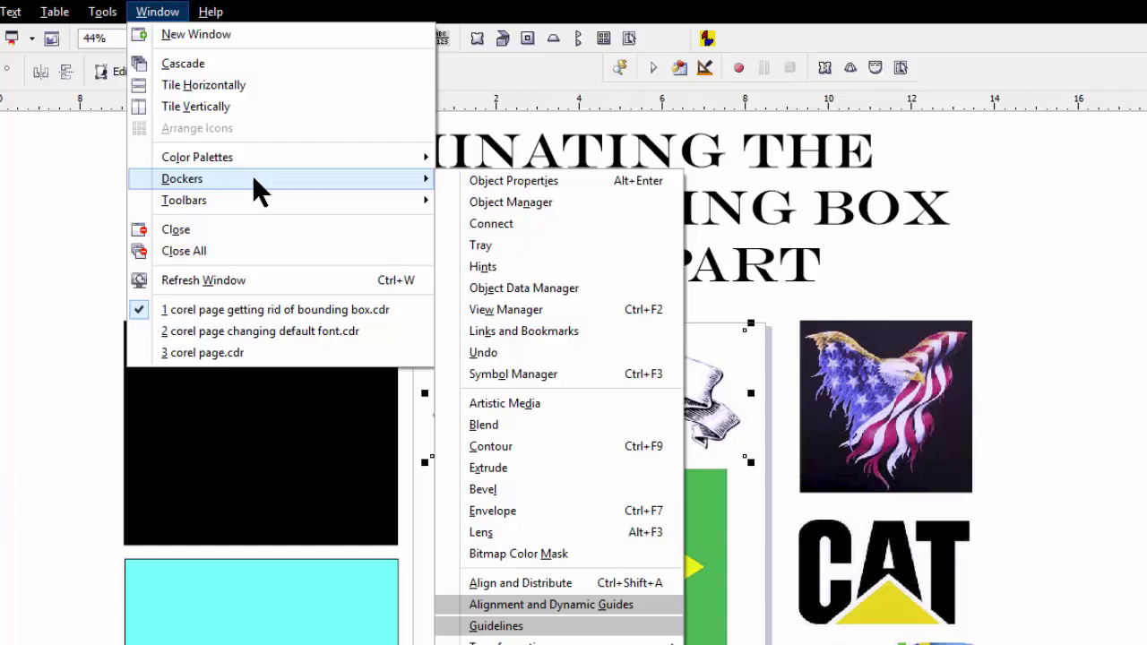
left_click(579, 553)
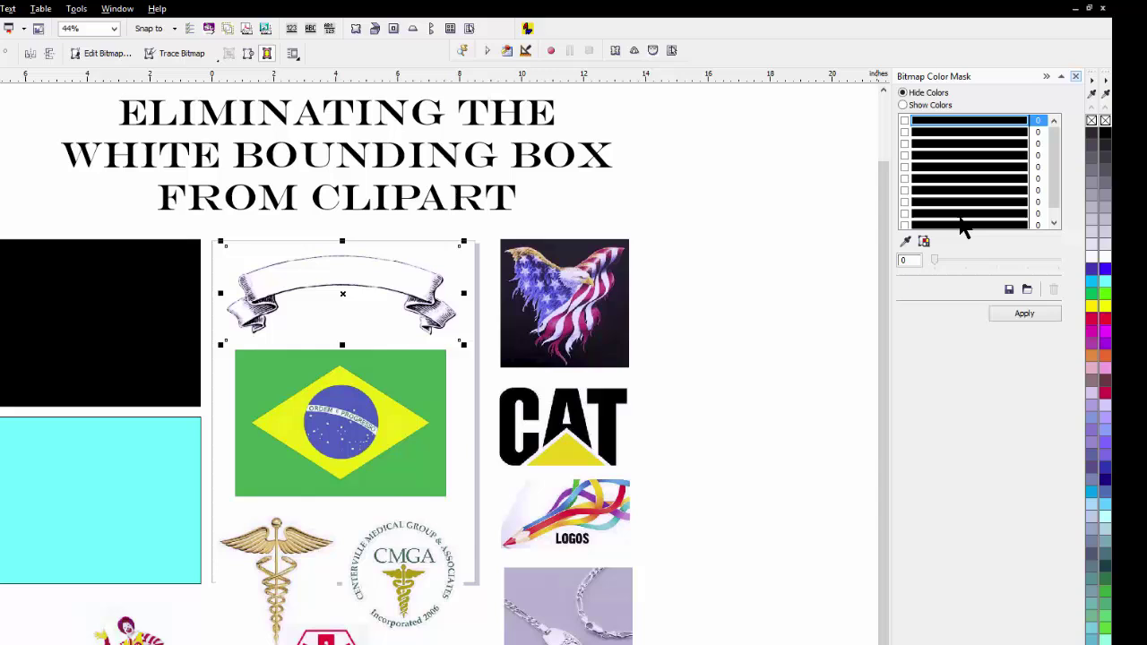
- Mask out the banner's white background using the first colour slot and the eyedropper
left_click(905, 121)
left_click(905, 241)
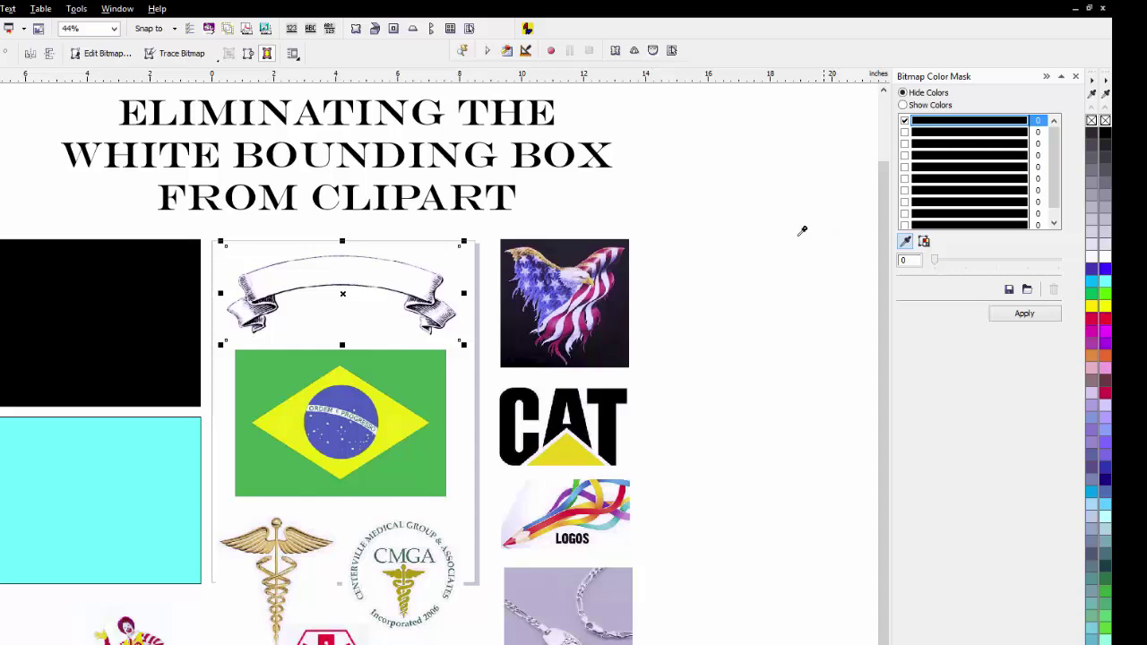
left_click(462, 260)
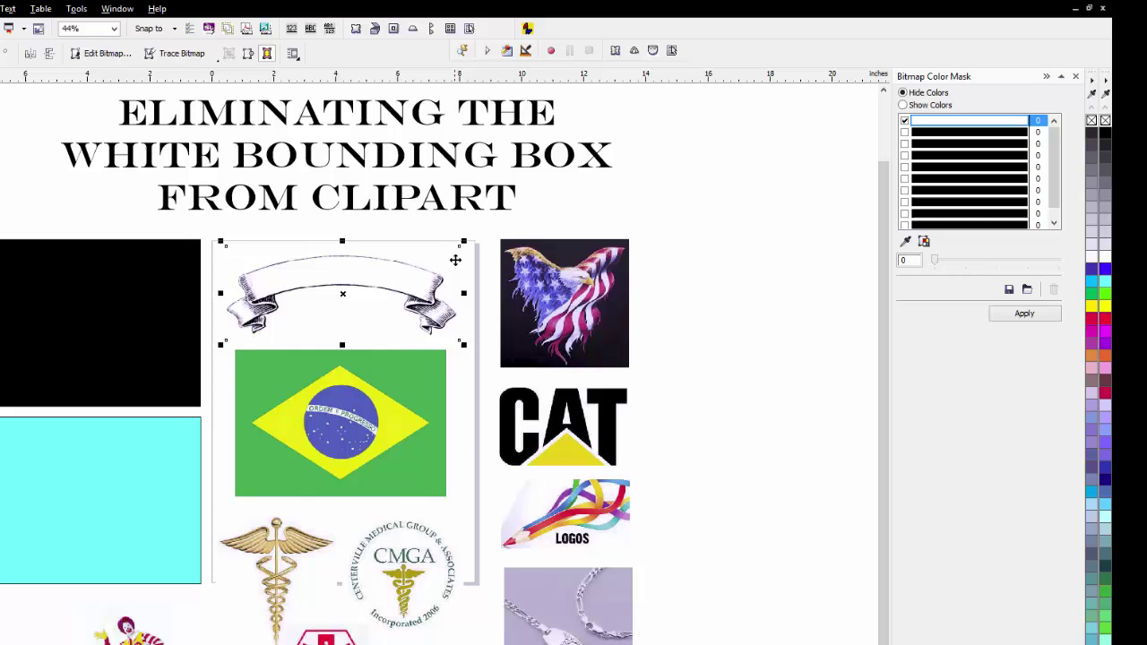
left_click(1018, 311)
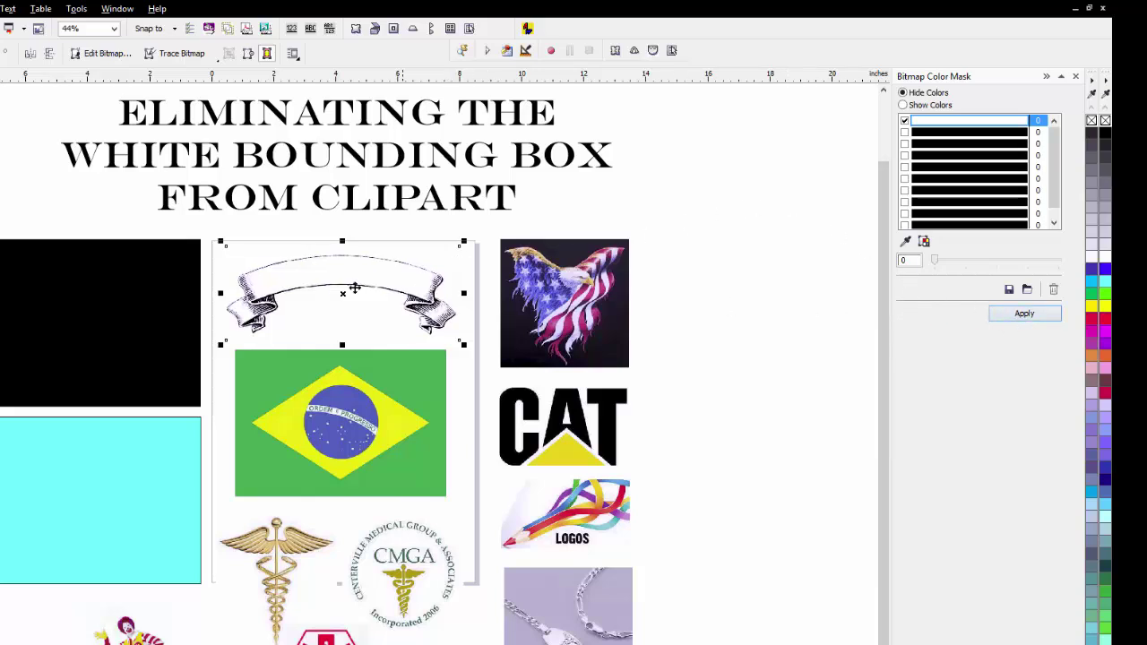
- Check the banner's transparency on the cyan square, then return it above the Brazil flag
left_click_drag(344, 294, 128, 484)
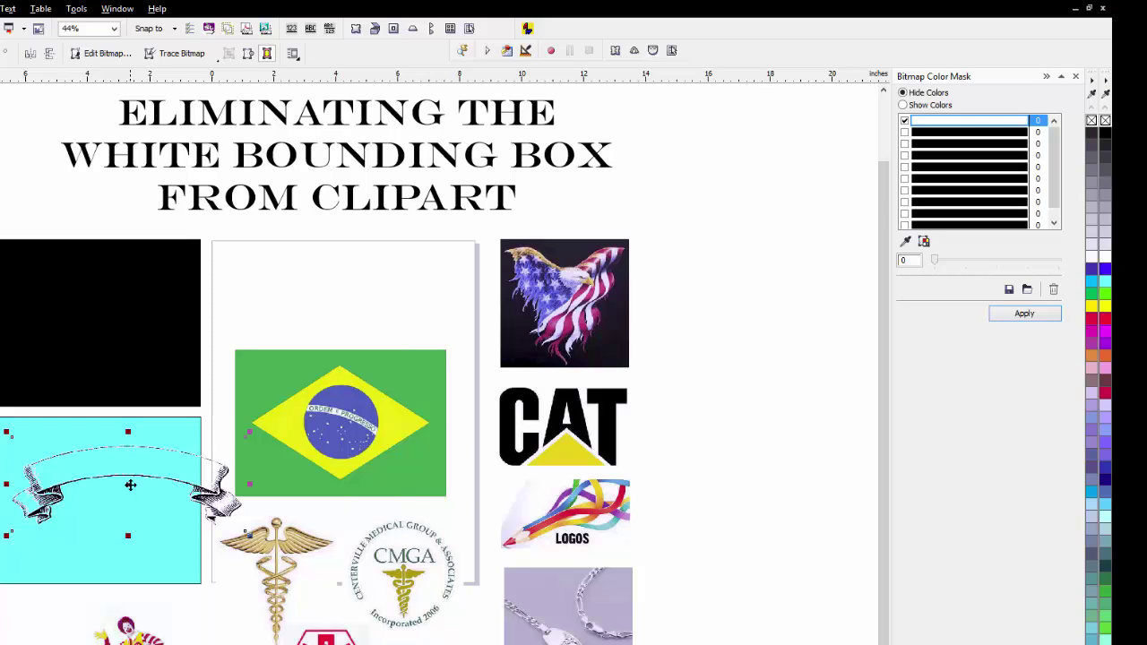
left_click_drag(130, 485, 325, 285)
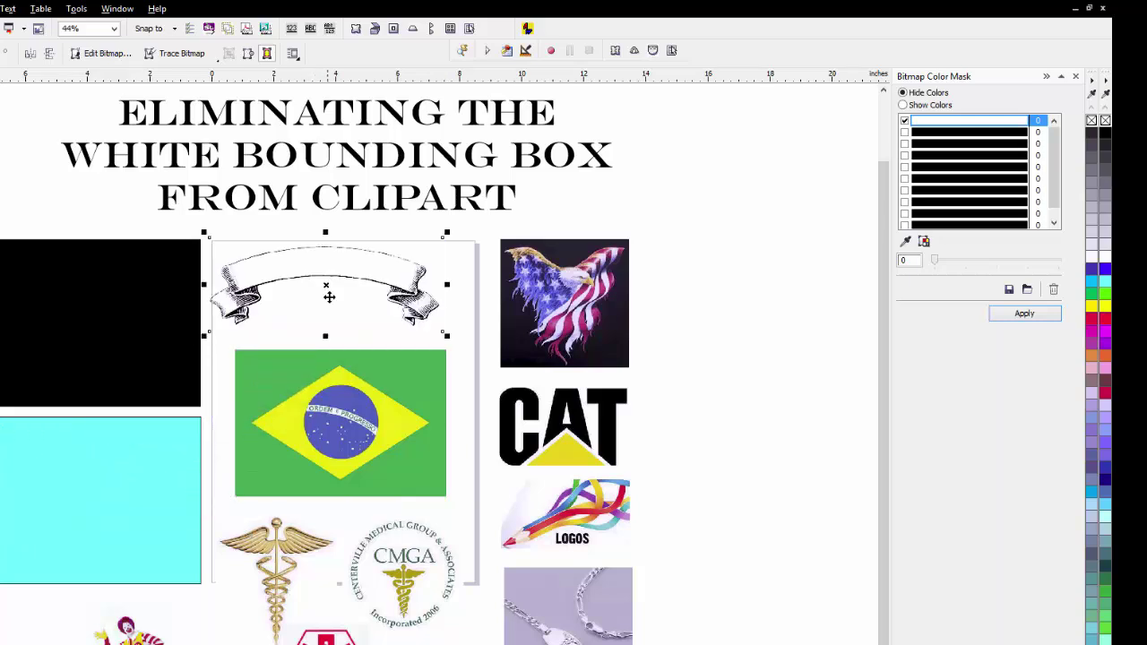
left_click(326, 638)
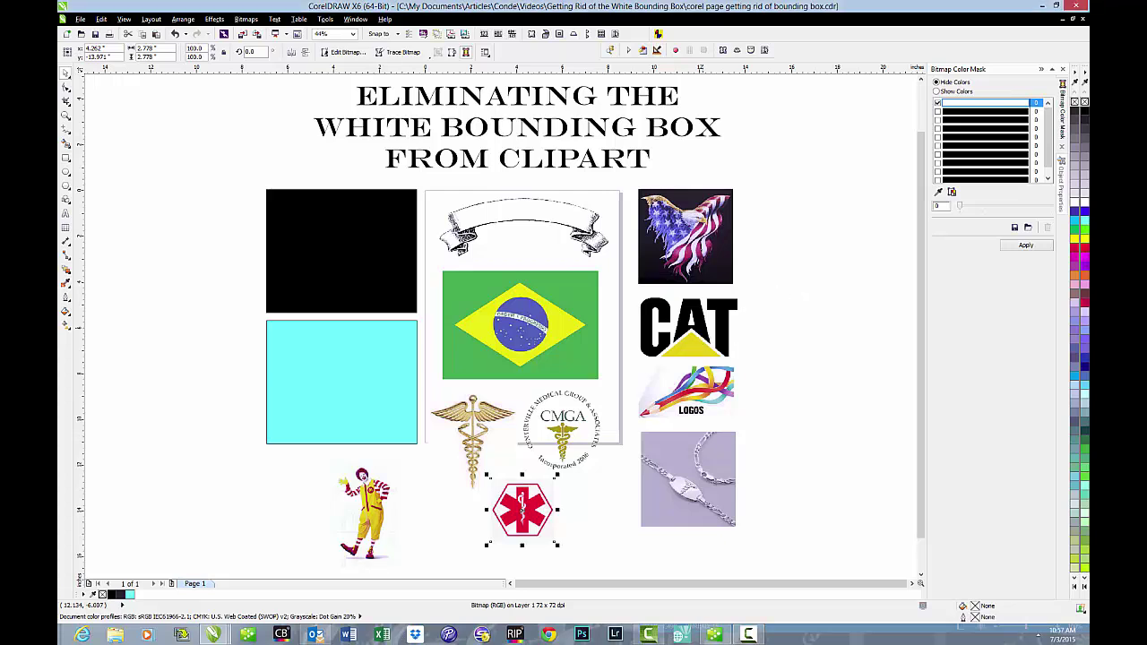
- Move the CAT logo onto the cyan square and hide its eyedropper-sampled white background
left_click(708, 322)
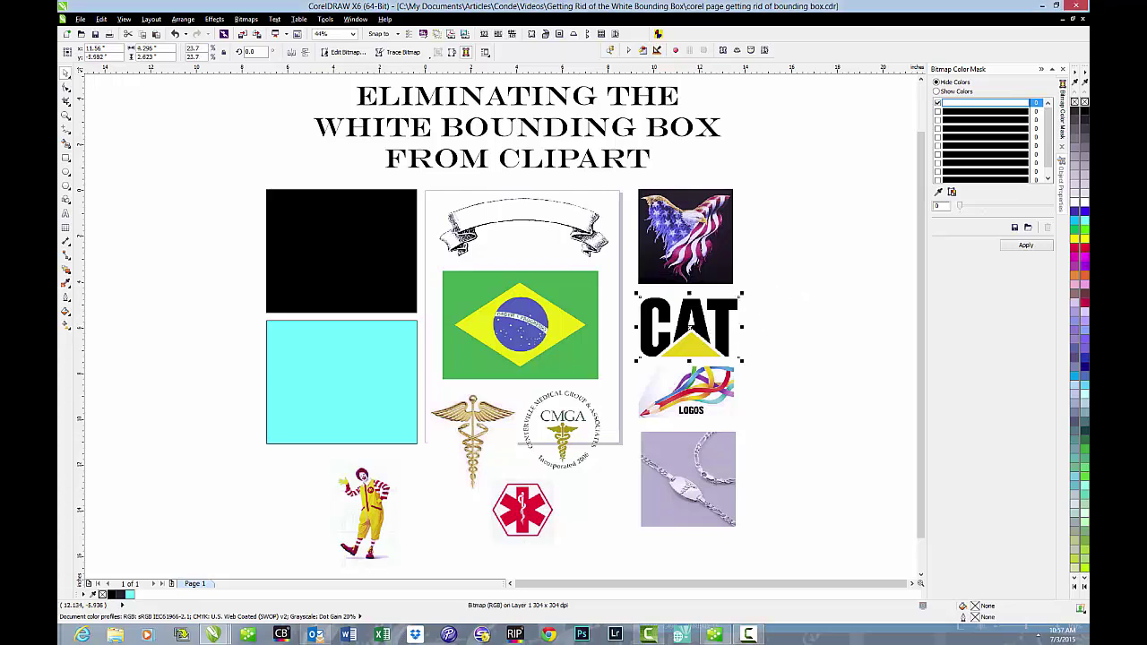
left_click_drag(694, 329, 359, 365)
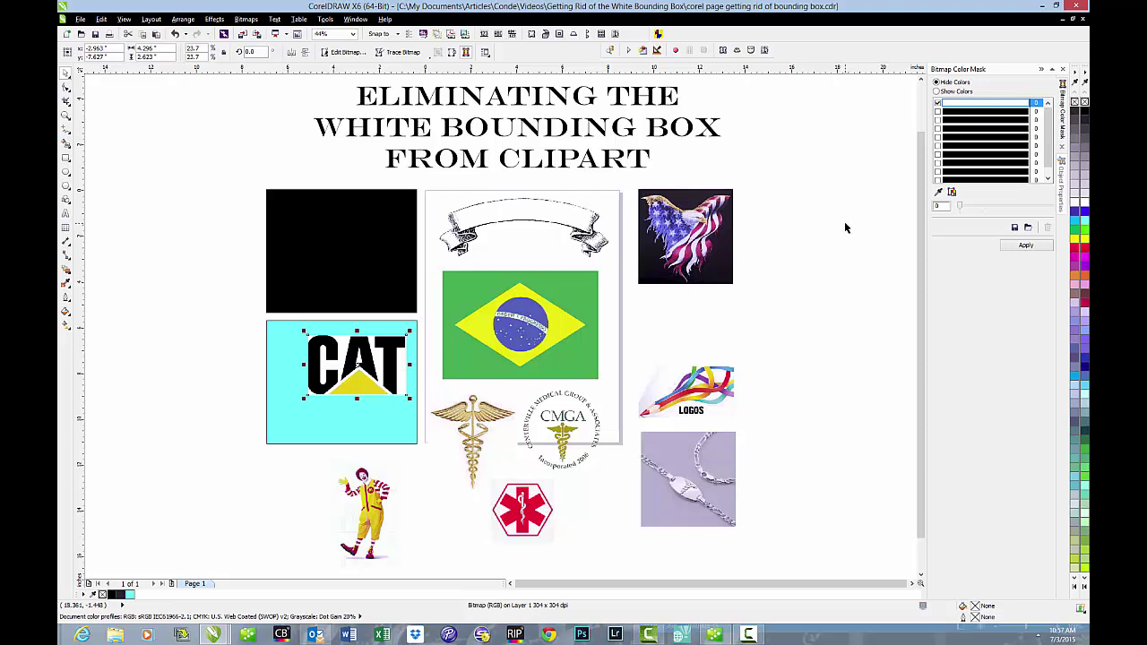
left_click(938, 192)
left_click(402, 363)
left_click(1009, 245)
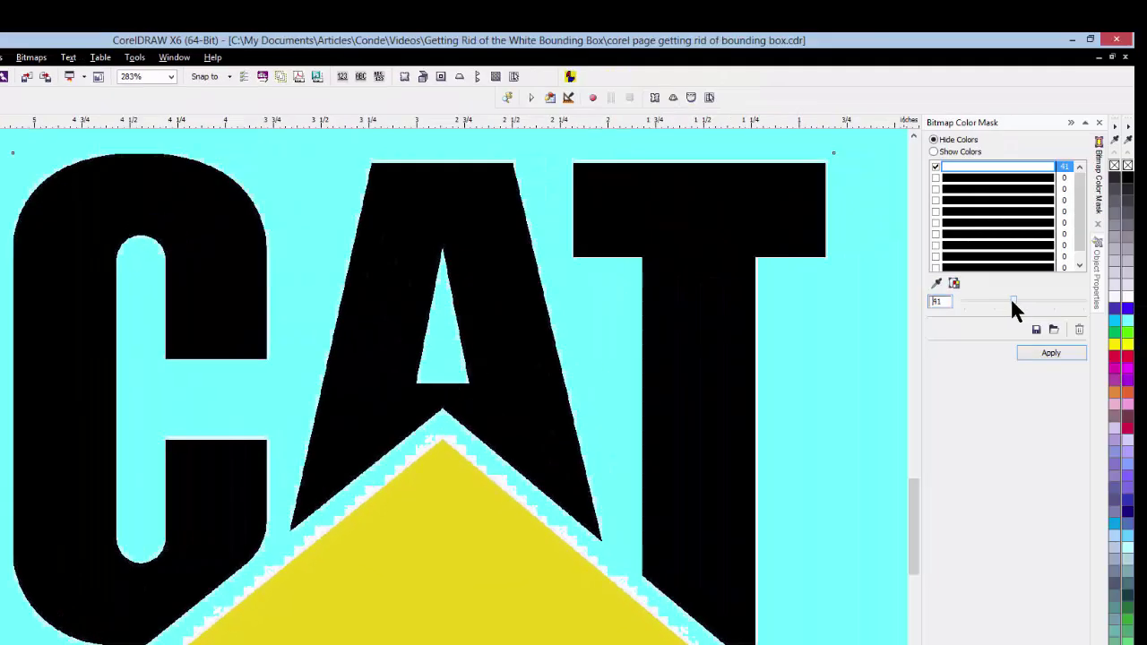
- Reapply the mask at higher tolerance to clear the white fringe around the CAT logo
left_click(1029, 352)
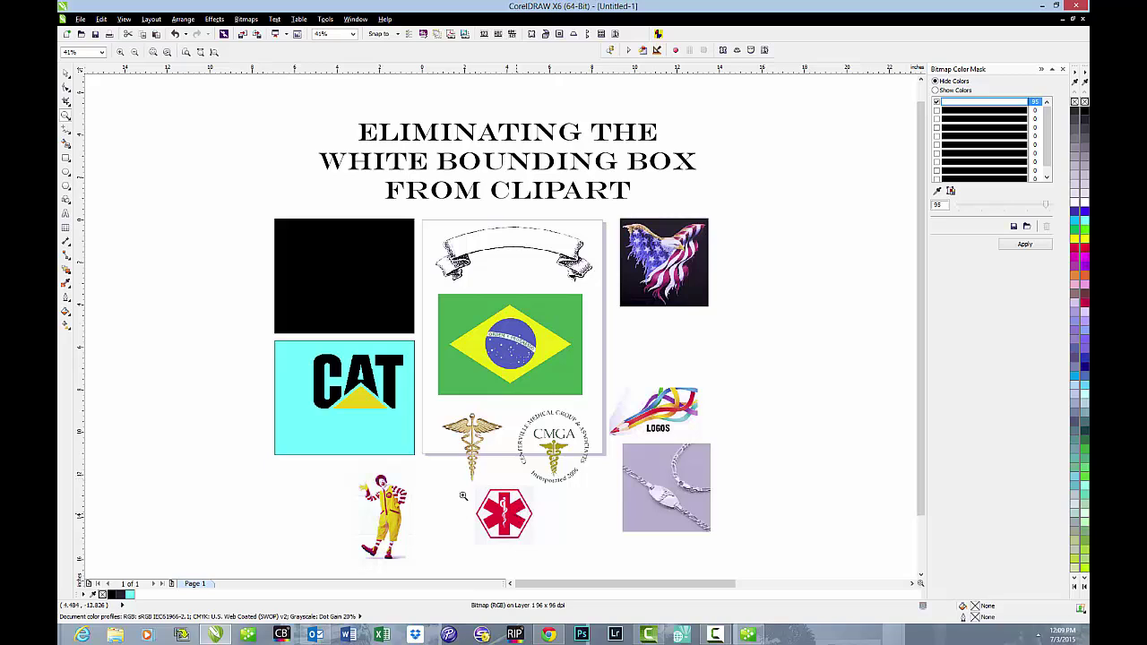
- Switch to the Pick tool and move the red Star of Life up over the coloured squares
left_click(66, 75)
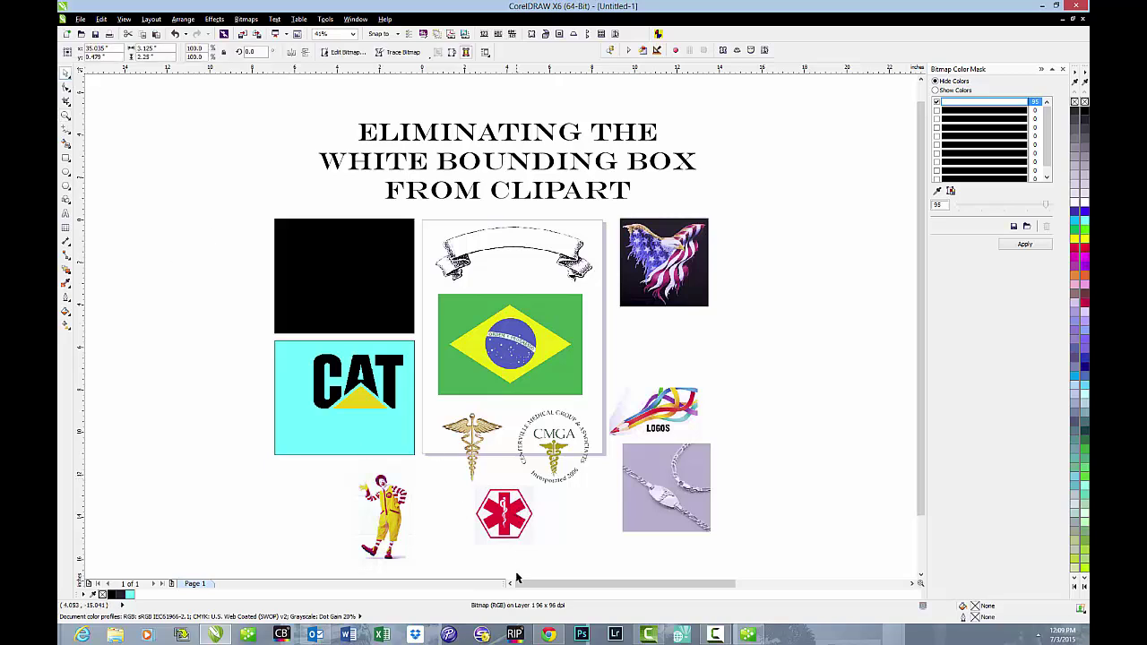
left_click_drag(508, 530, 399, 364)
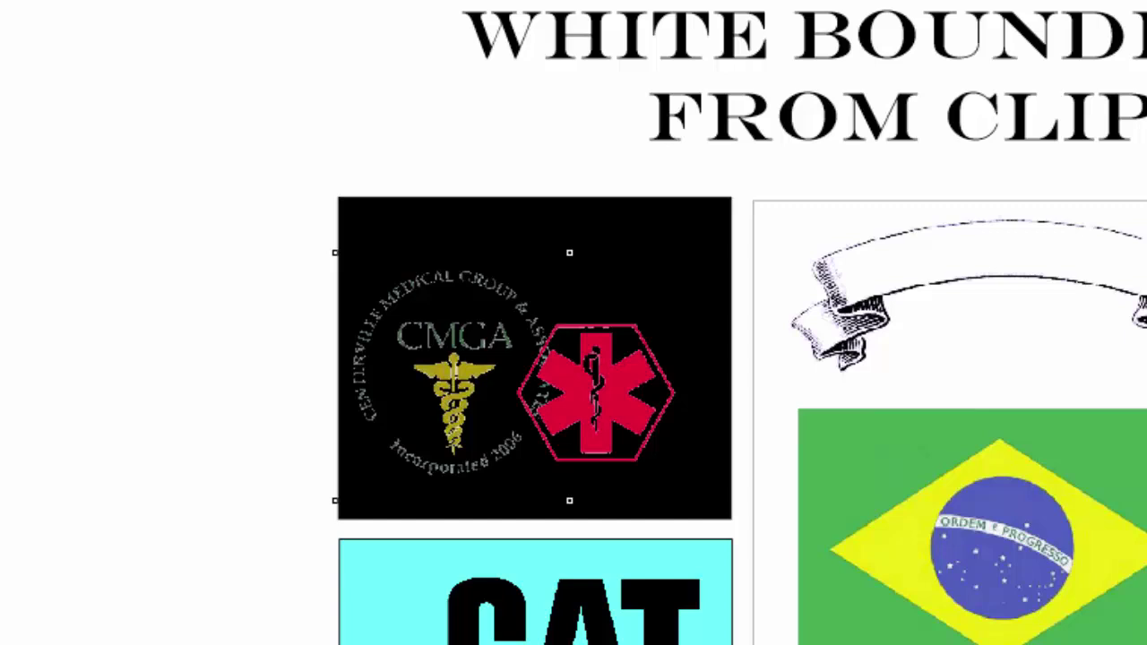
- Reselect the CMGA seal and Star of Life, then select the chain bracelet photo and drag it
key("space")
left_click_drag(584, 409, 750, 532)
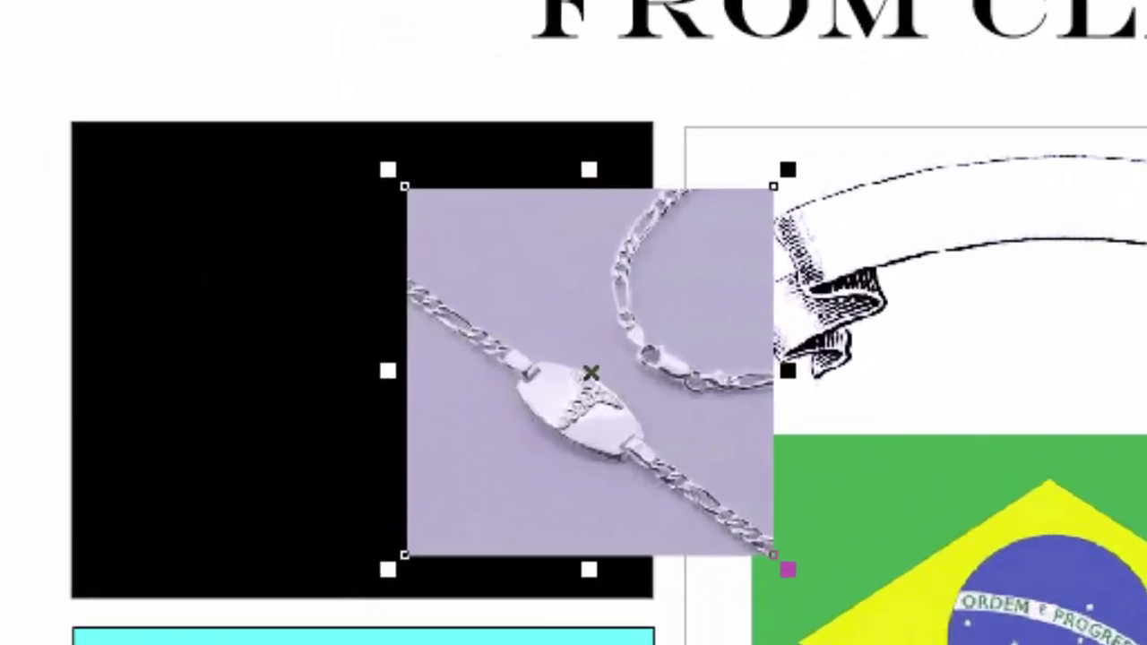
left_click(635, 264)
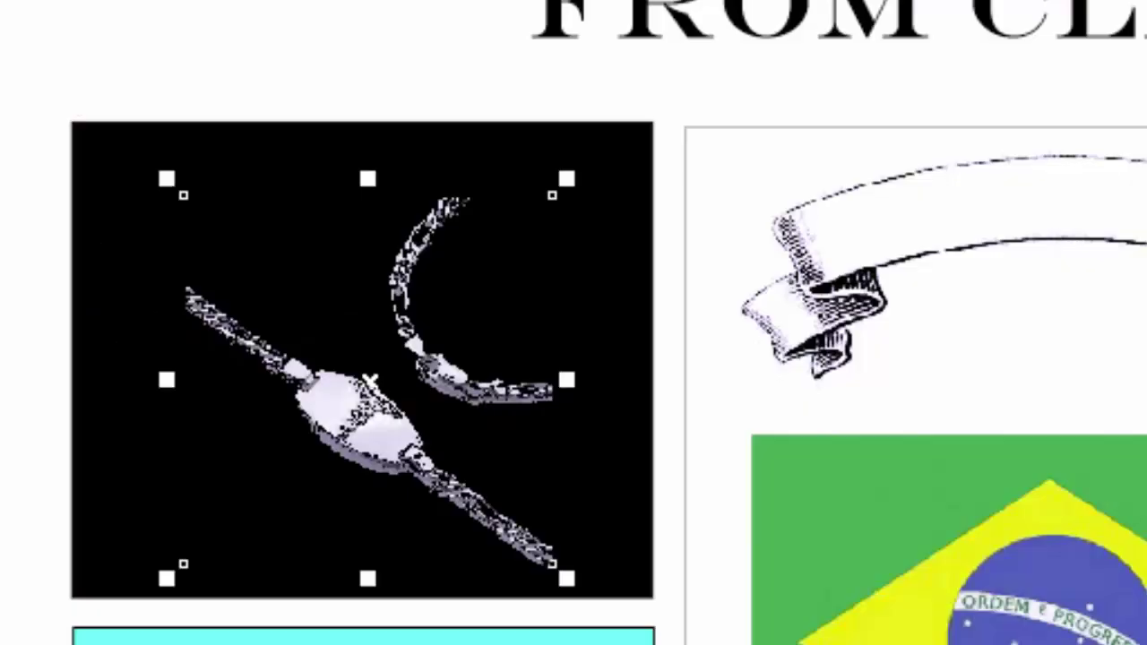
left_click_drag(366, 389, 942, 553)
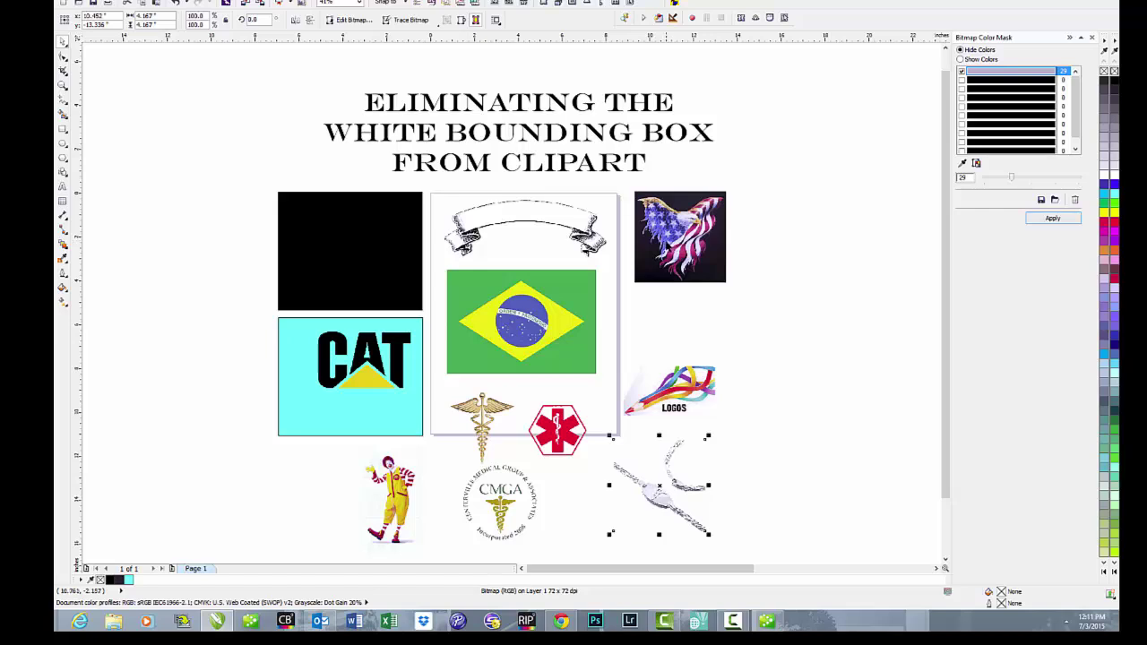
- Select the Brazil flag bitmap for background masking
left_click(580, 325)
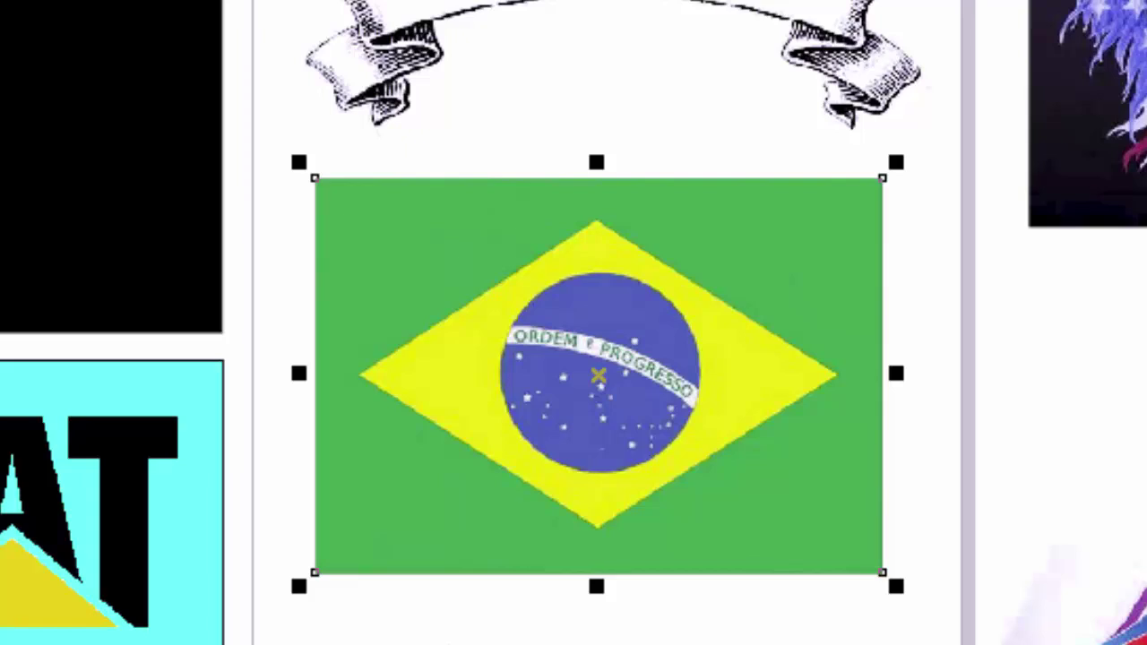
- Select the dark eagle bitmap at the top right of the page
left_click(1076, 107)
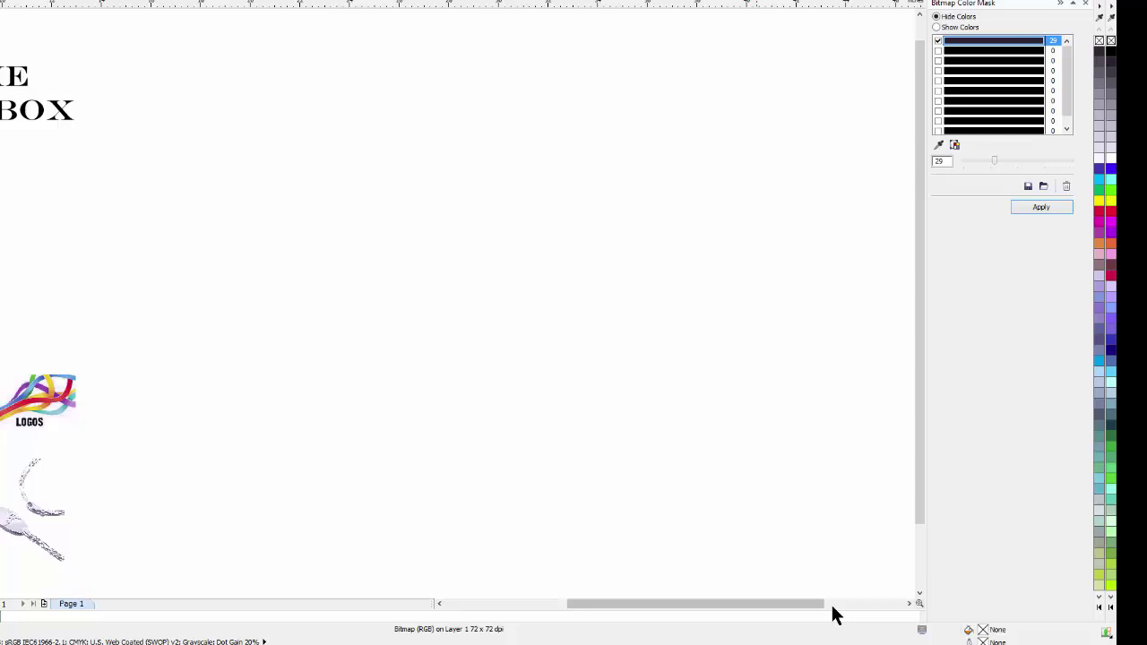
- Scroll down to the Merry Christmas banner, select it, and sample its black background with the eyedropper
left_click(909, 605)
left_click(910, 605)
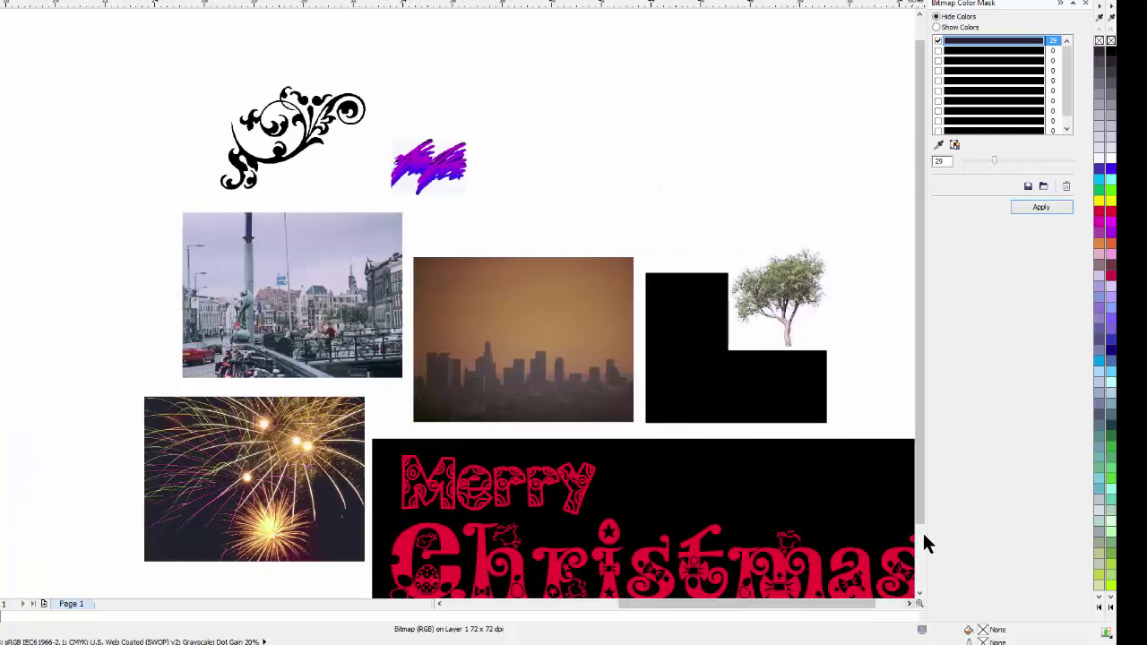
left_click(920, 595)
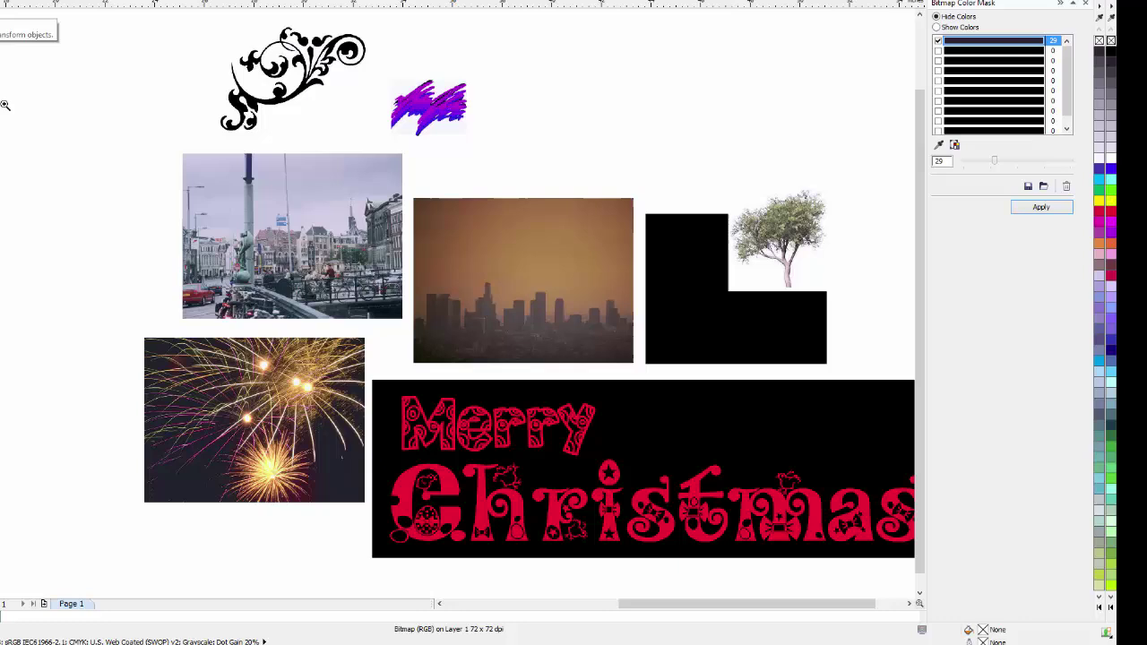
left_click(897, 603)
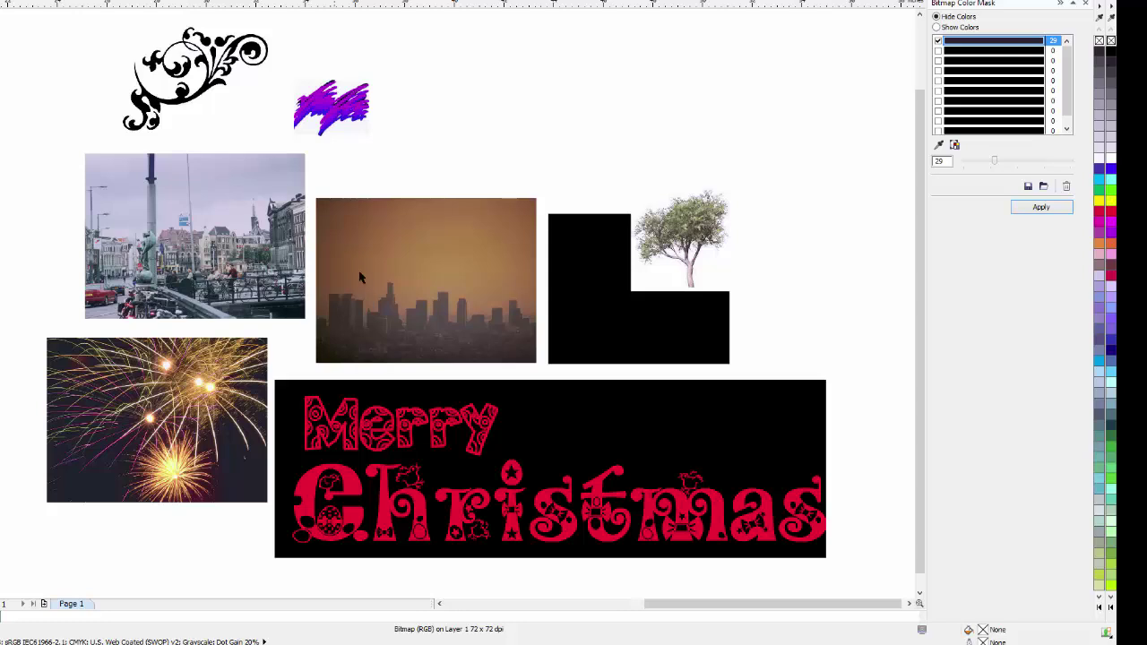
left_click(550, 468)
left_click(941, 146)
left_click(642, 387)
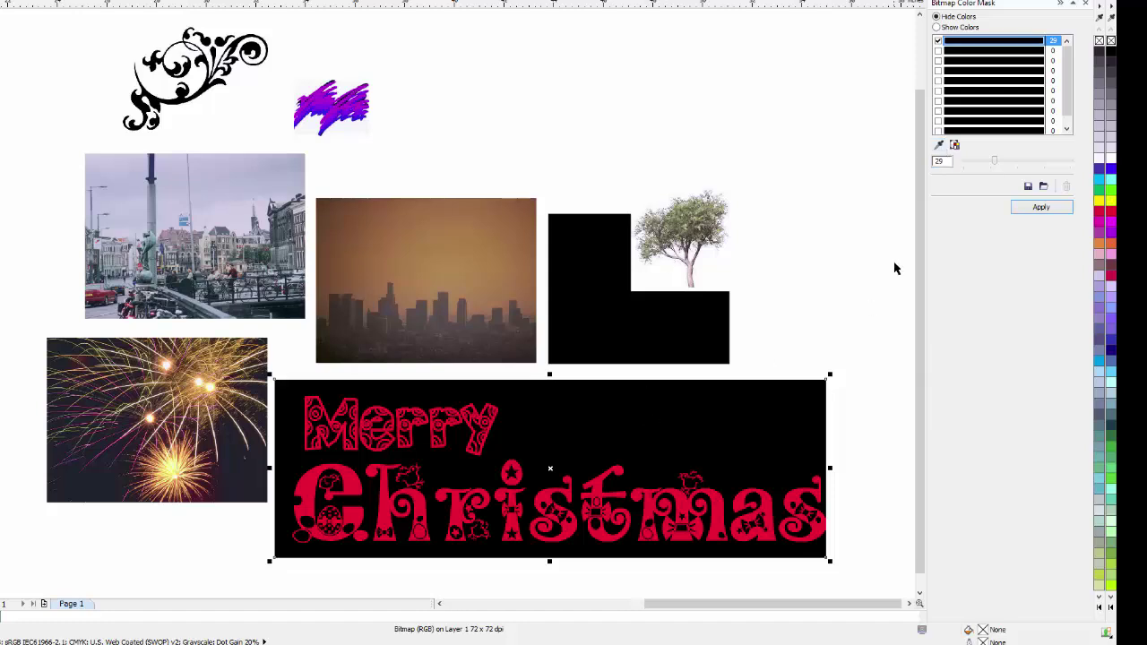
- Hide the banner's black background and bring the Merry Christmas text to the front
left_click(1063, 210)
left_click_drag(680, 527, 655, 368)
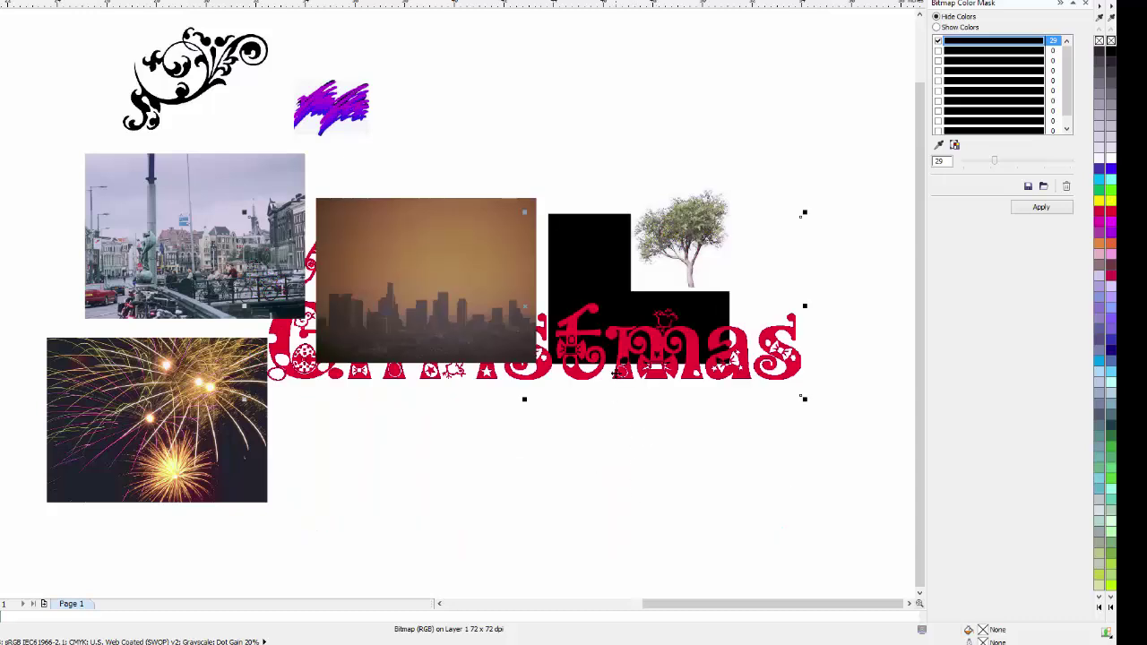
right_click(616, 377)
mouse_move(670, 243)
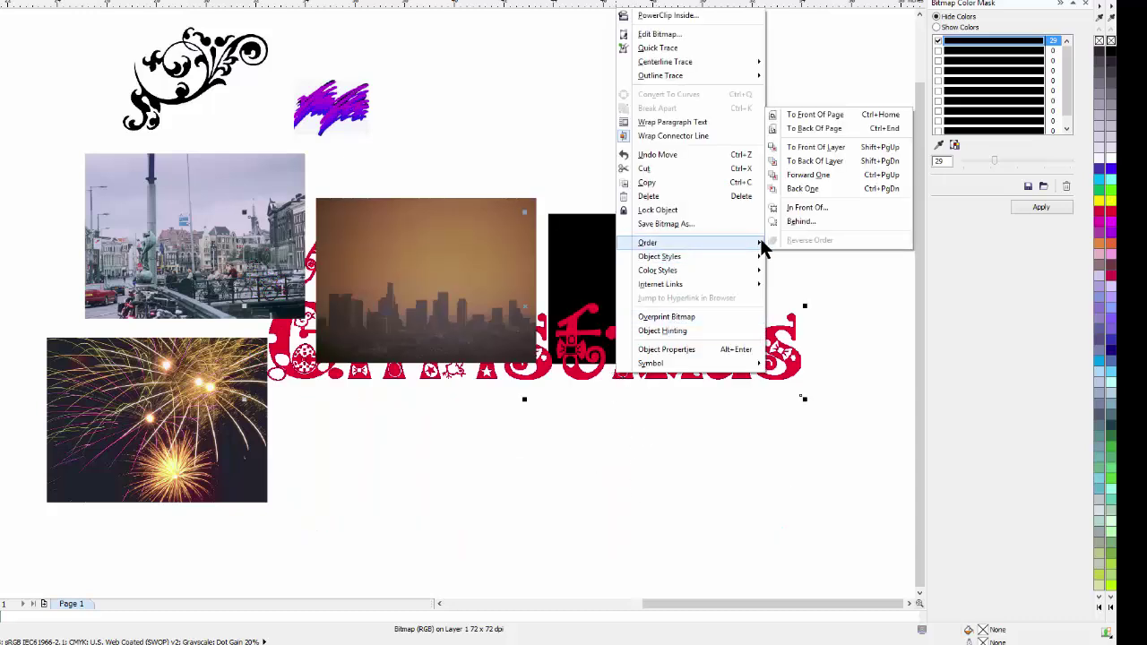
left_click(813, 115)
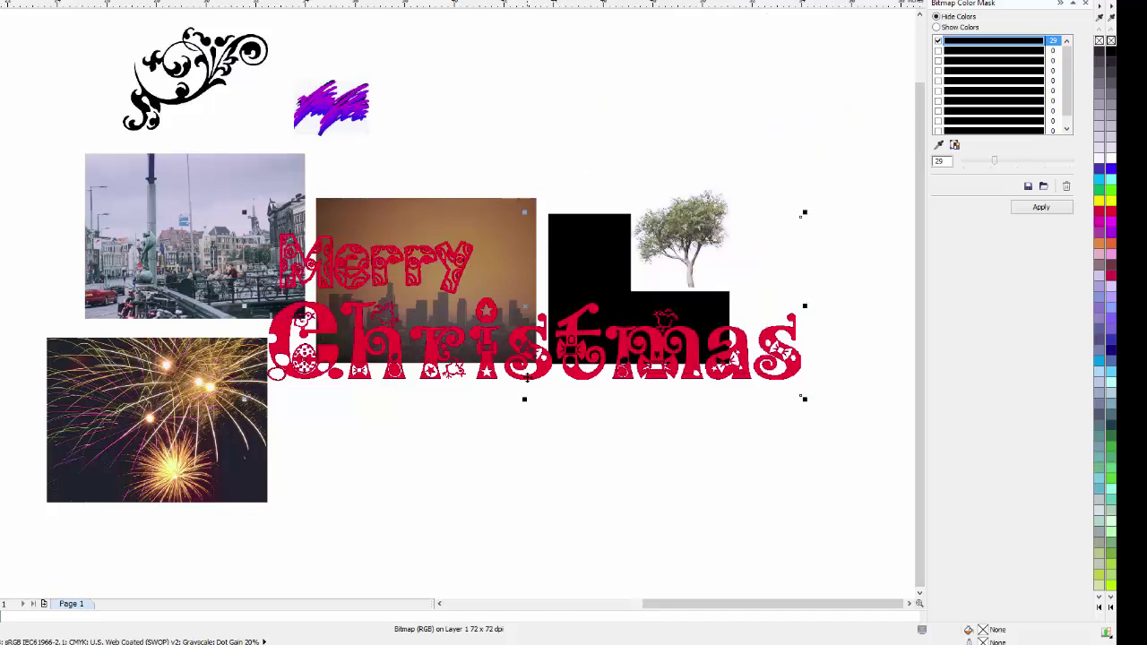
- Place the Merry Christmas text below the photos and move the tree right of the black rectangle
left_click_drag(528, 376, 561, 536)
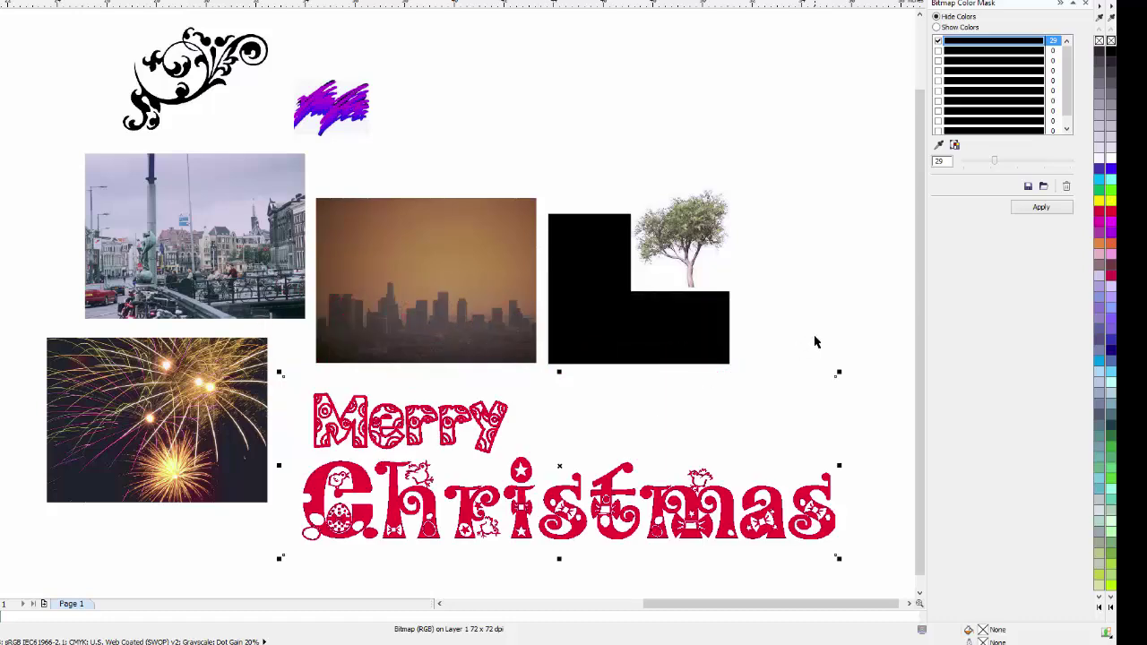
left_click(723, 236)
left_click_drag(723, 235, 803, 221)
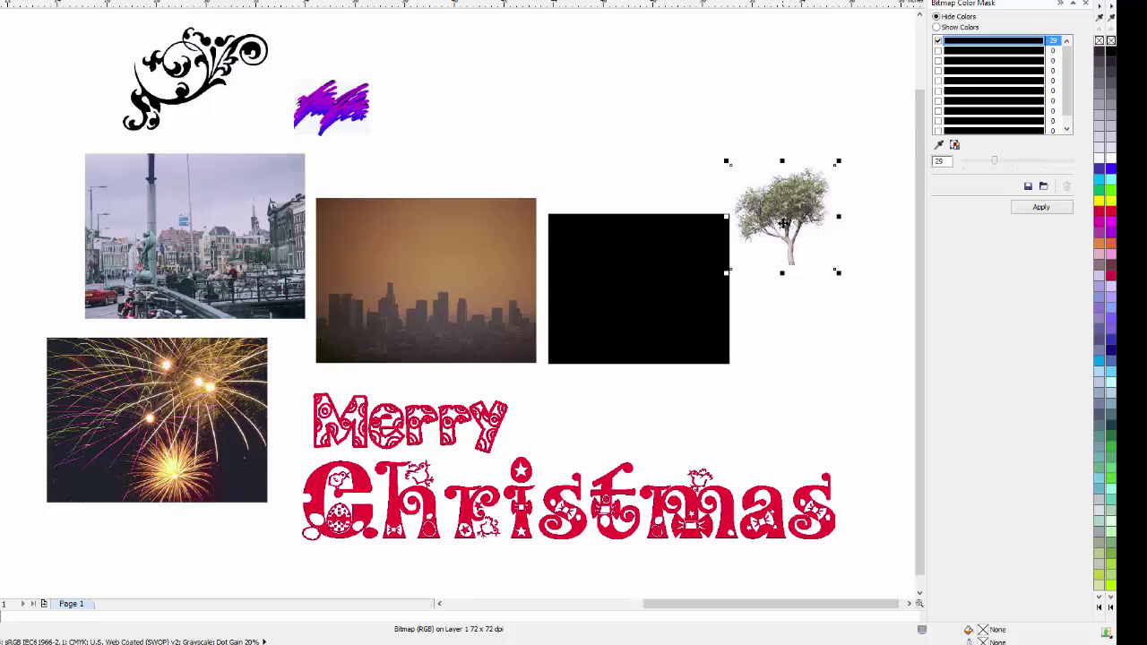
- Mask out the tree photo's white background with the Bitmap Color Mask eyedropper
left_click(939, 147)
left_click(857, 224)
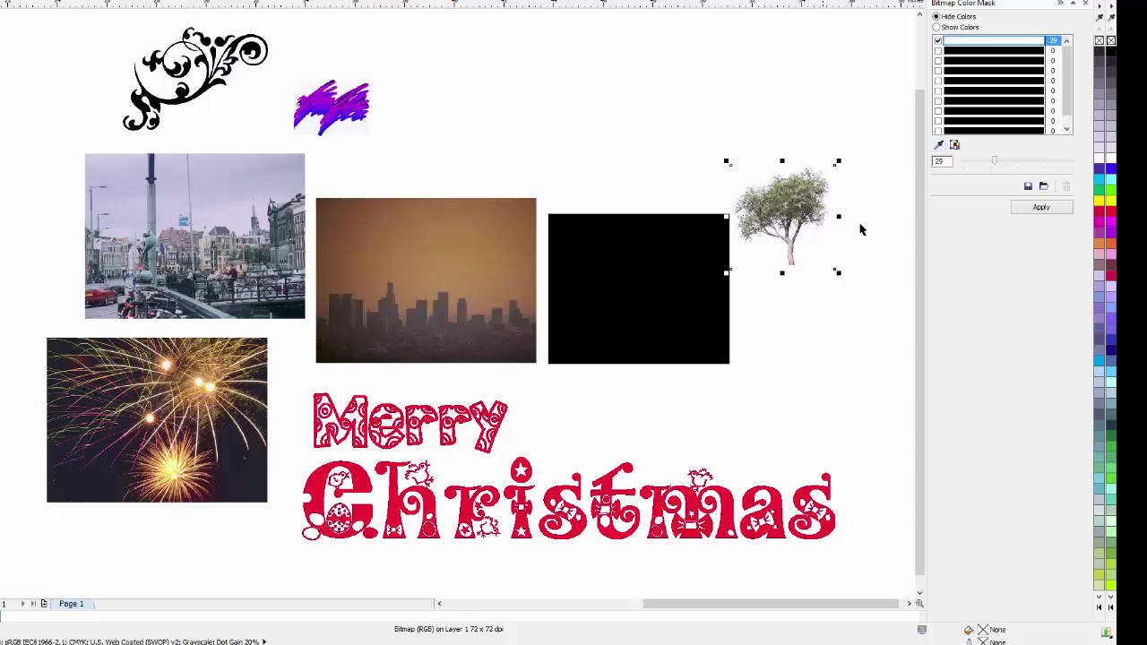
left_click(1042, 207)
- Place the masked tree on the black rectangle and zoom in to check its edges
left_click_drag(799, 201, 696, 259)
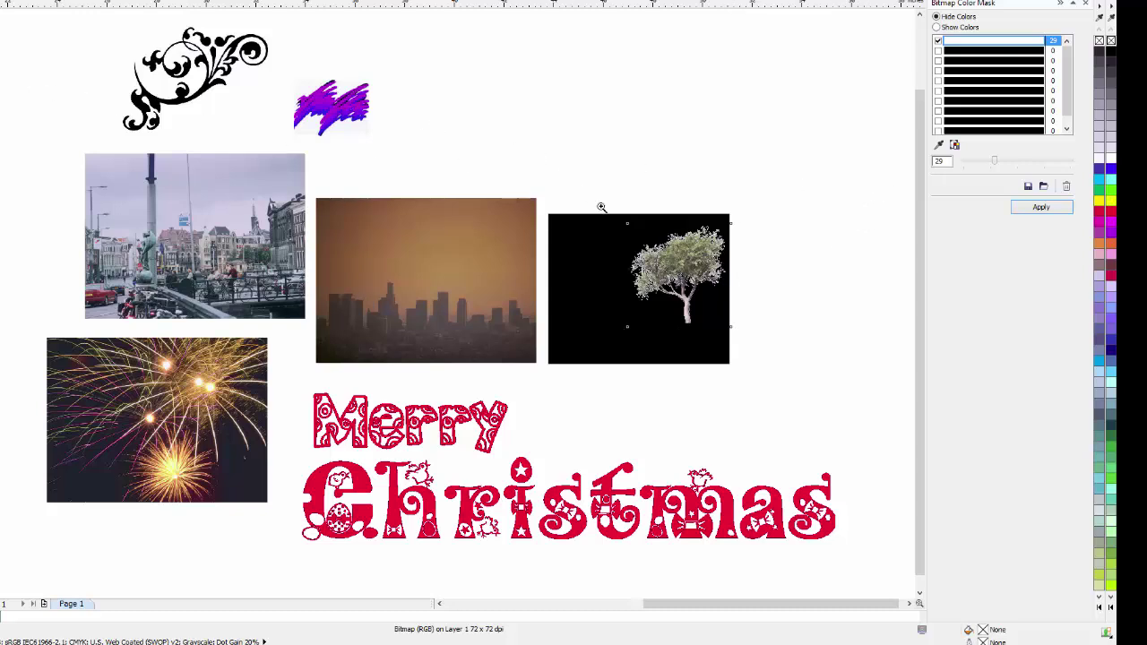
left_click_drag(583, 190, 738, 343)
scroll(768, 246, "up", 1)
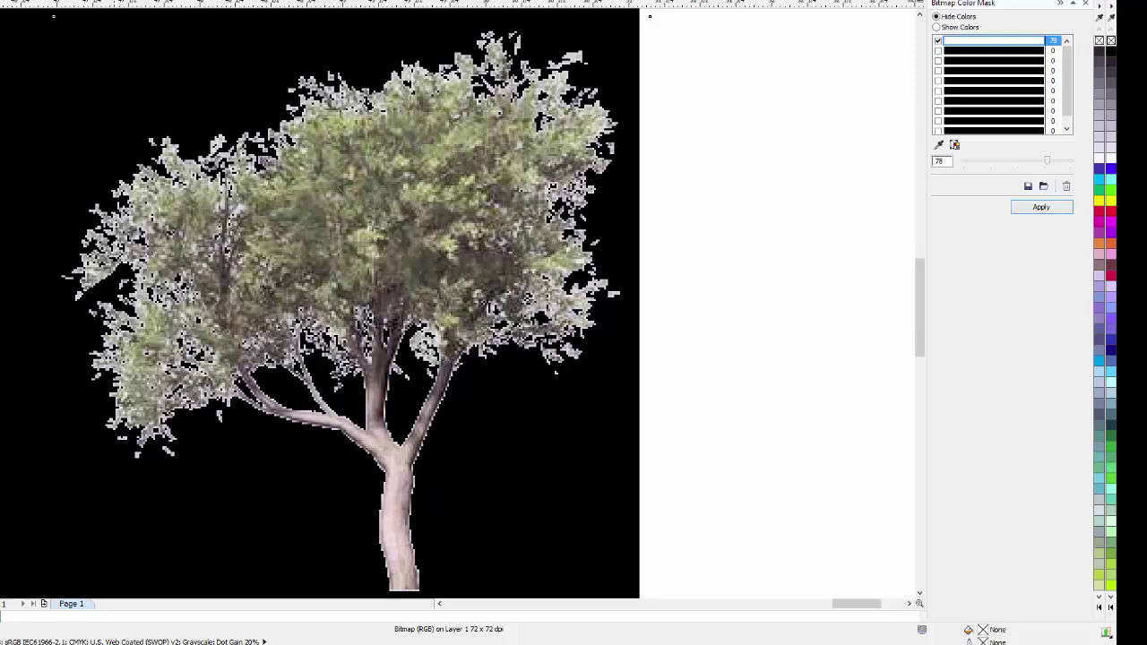
scroll(322, 430, "down", 2)
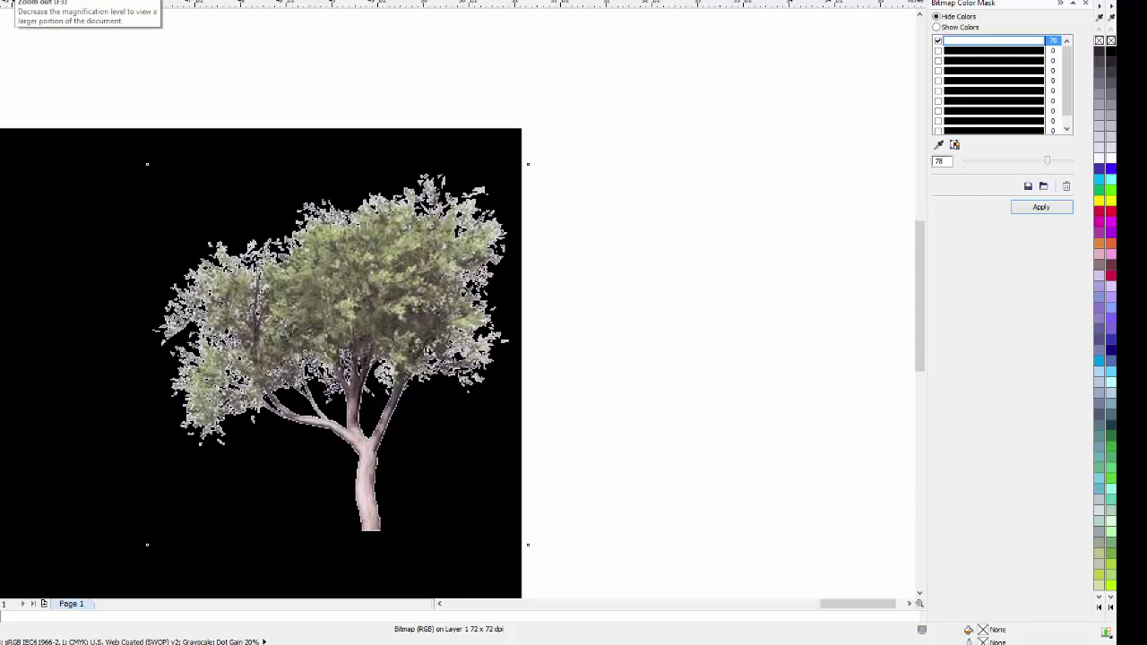
left_click(11, 4)
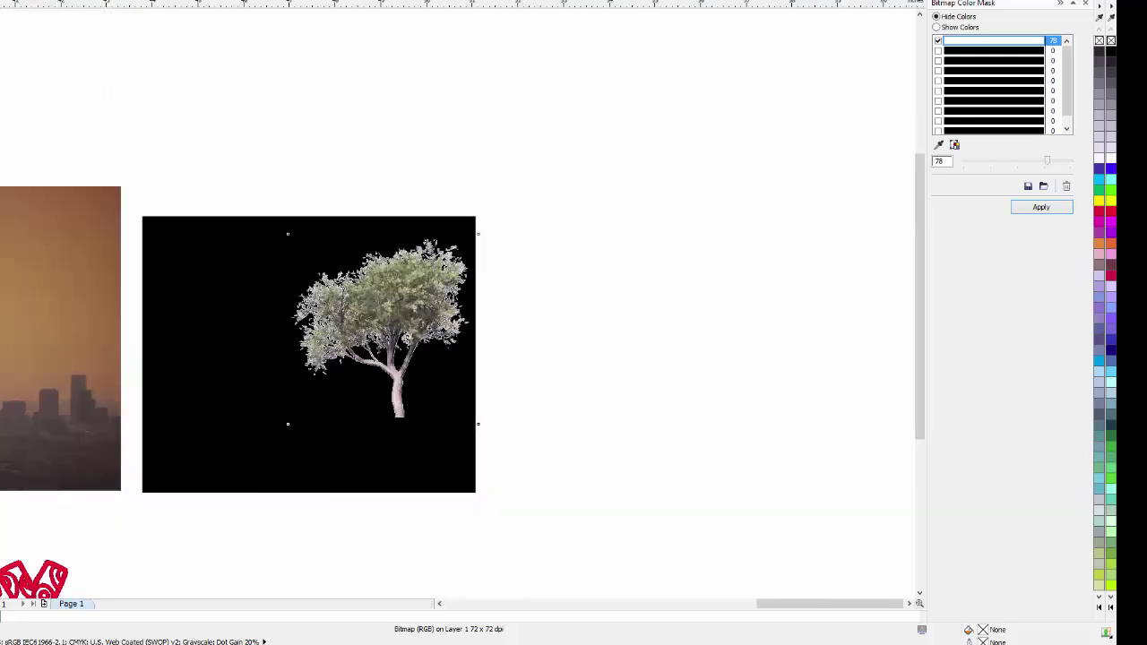
left_click(250, 137)
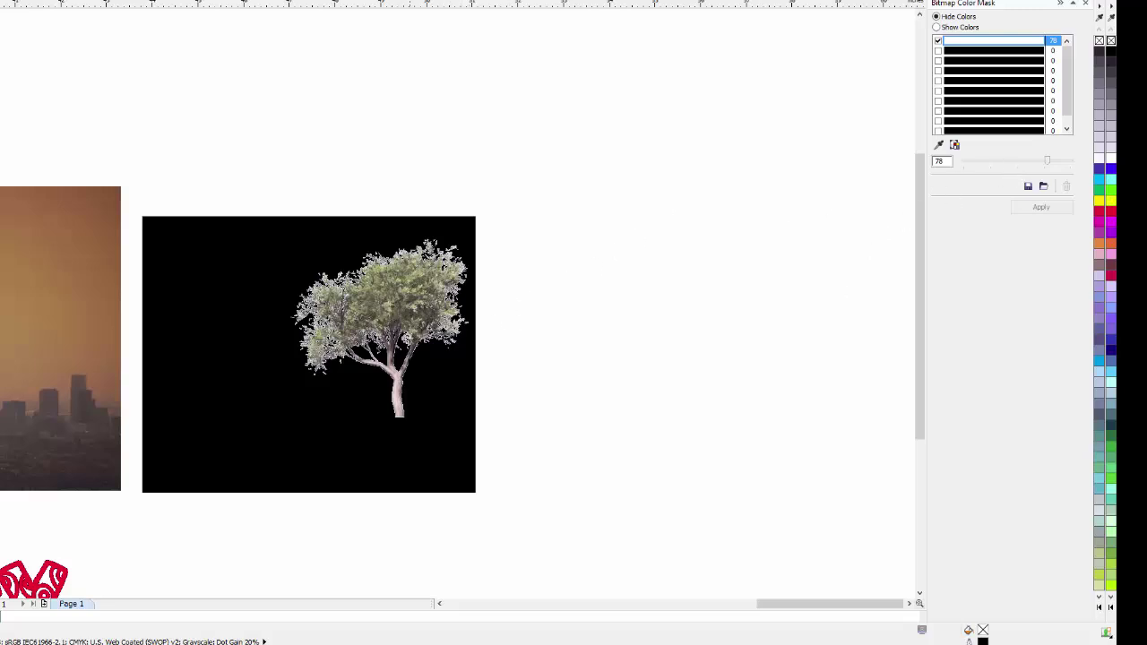
- Select the city skyline photo and mask out its brown sky colour
left_click(495, 604)
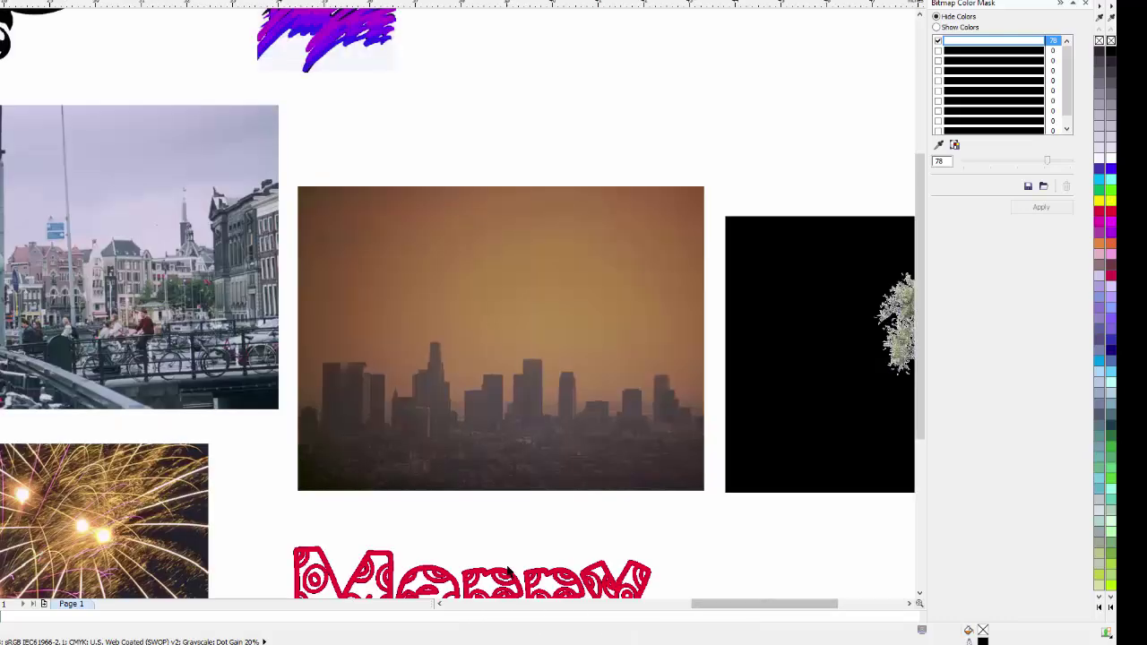
left_click(458, 328)
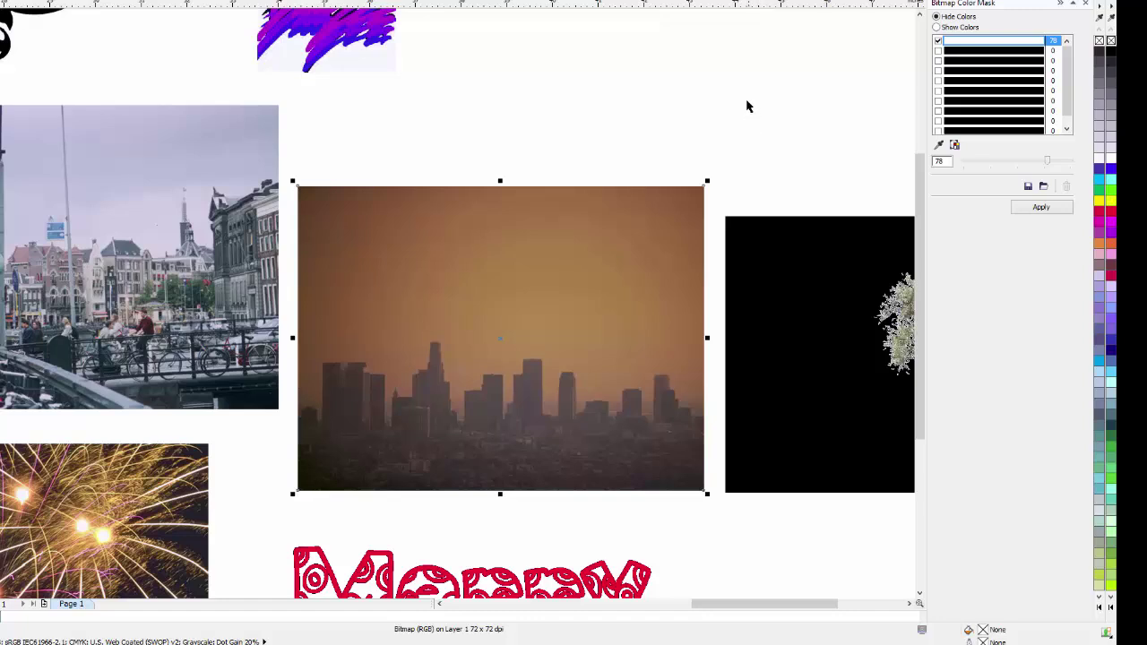
left_click(938, 144)
left_click(640, 214)
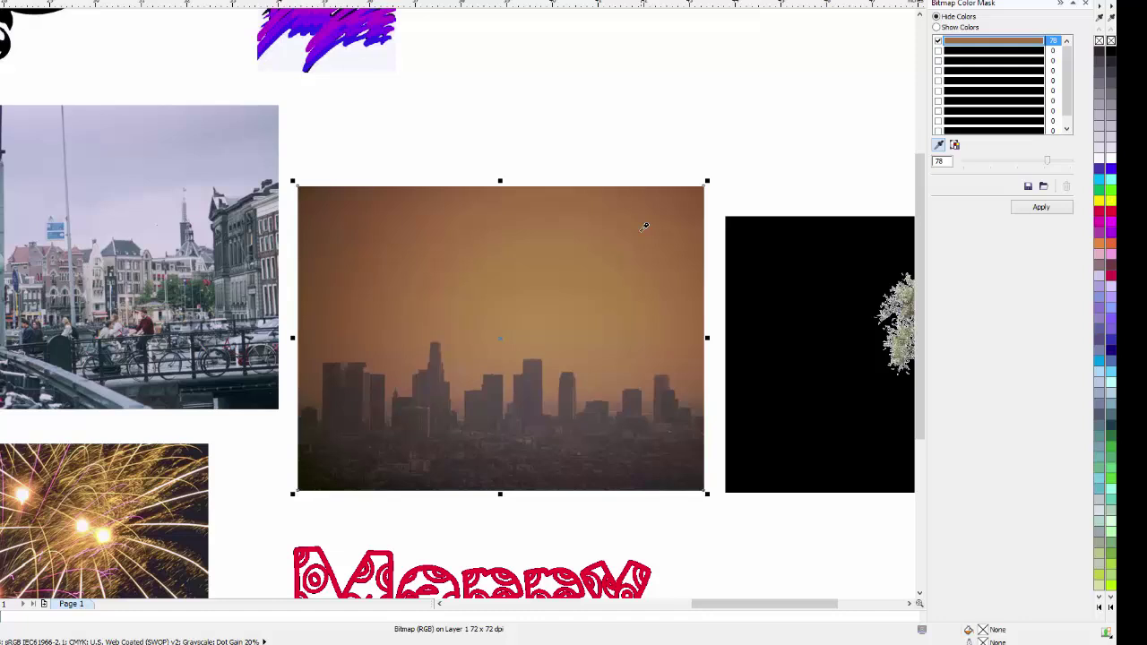
left_click(1031, 207)
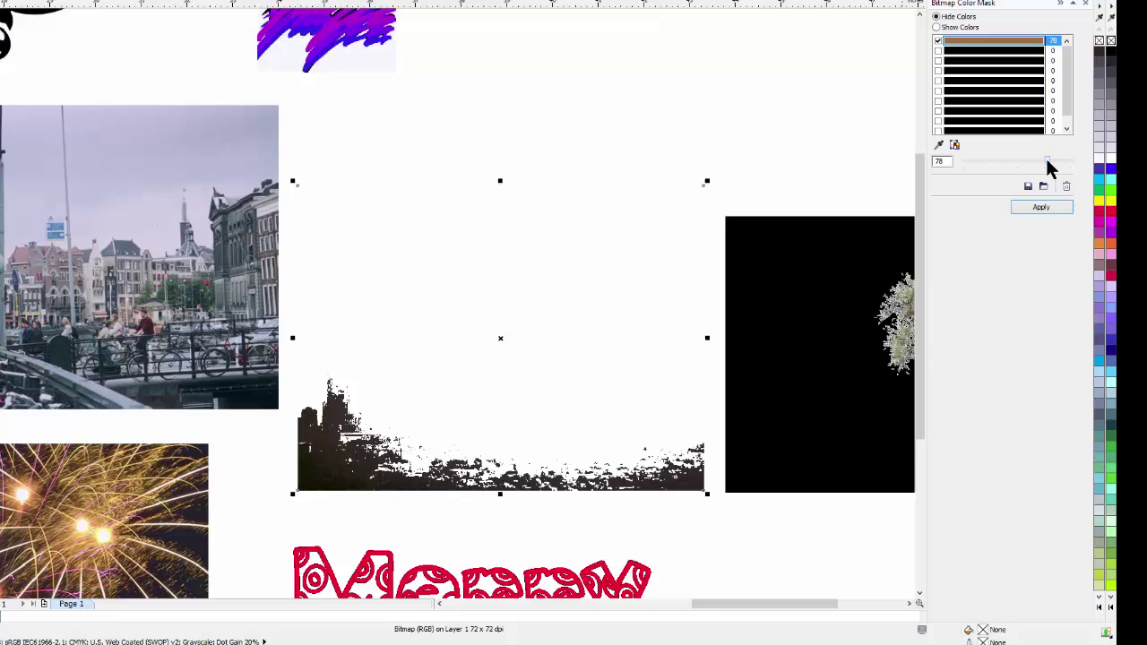
- Reapply the sky mask at tolerances of about 24, 18, 34 and 27, settling near 25
left_click_drag(1046, 159, 993, 167)
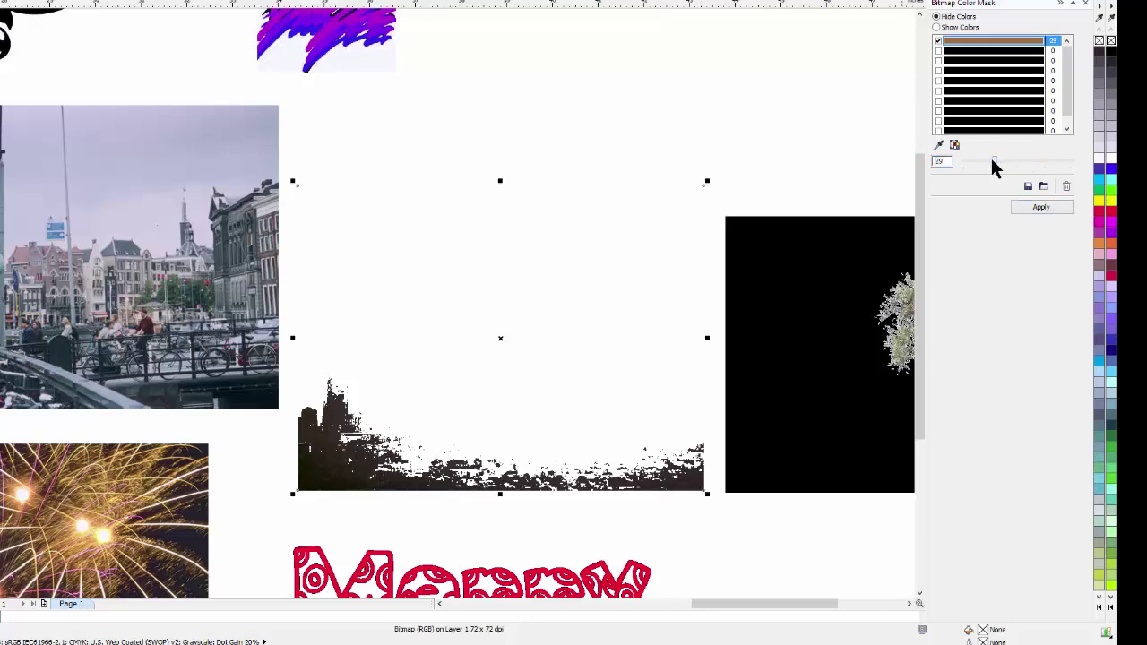
left_click(1025, 208)
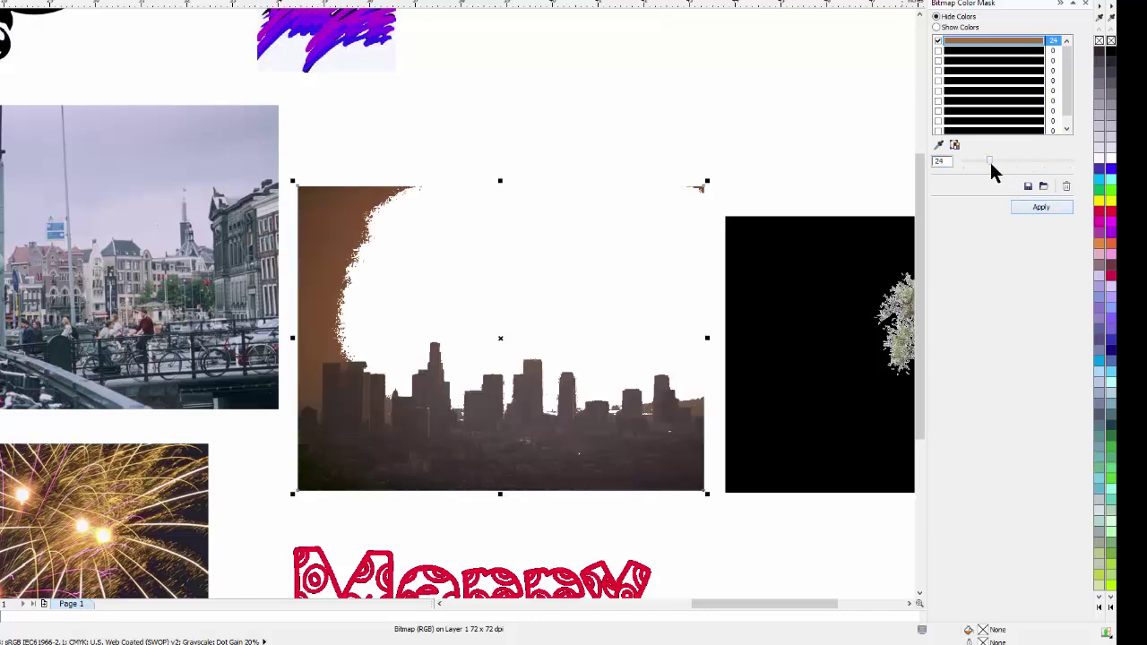
left_click_drag(990, 159, 983, 157)
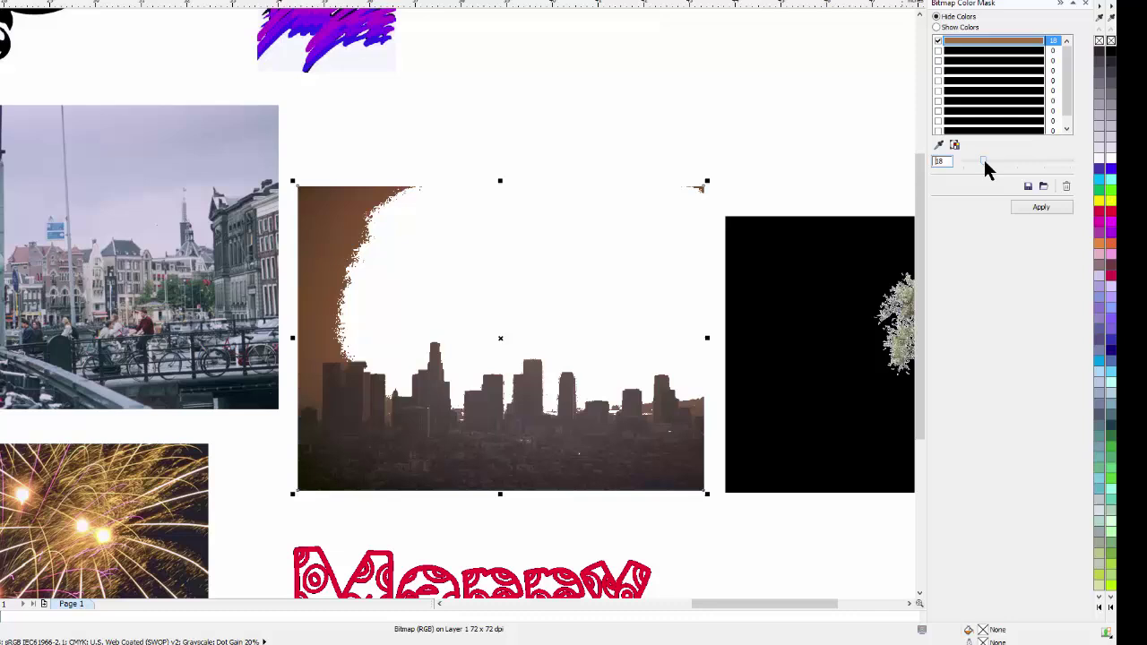
left_click(1045, 208)
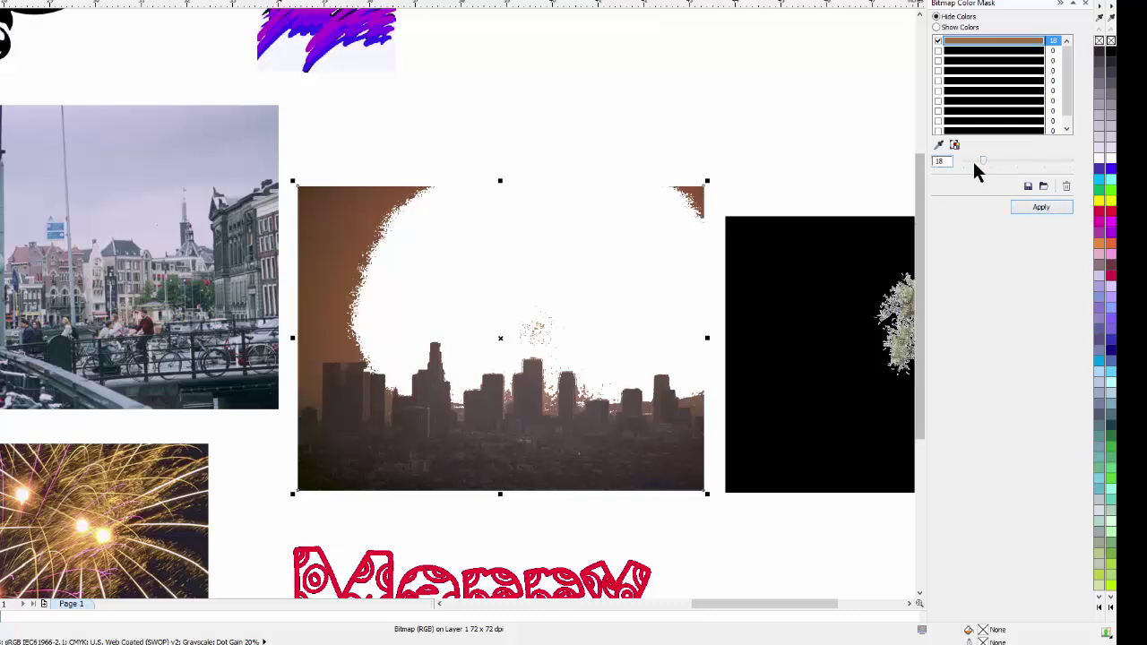
left_click_drag(984, 160, 1001, 162)
left_click(1017, 207)
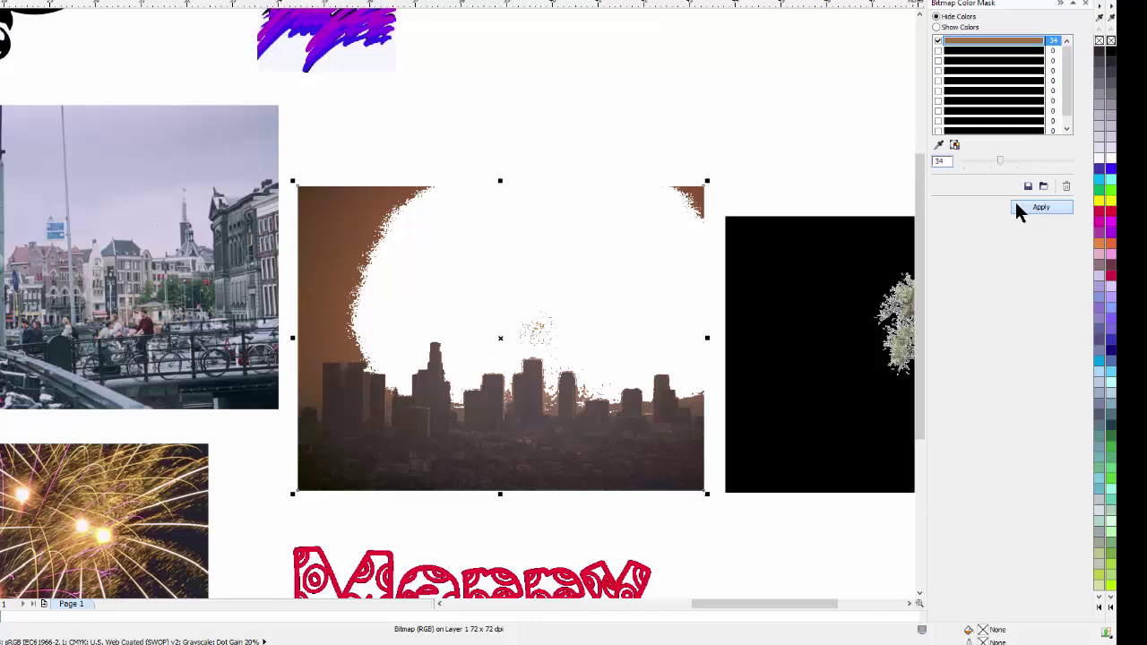
left_click_drag(1003, 164, 992, 163)
left_click(1016, 201)
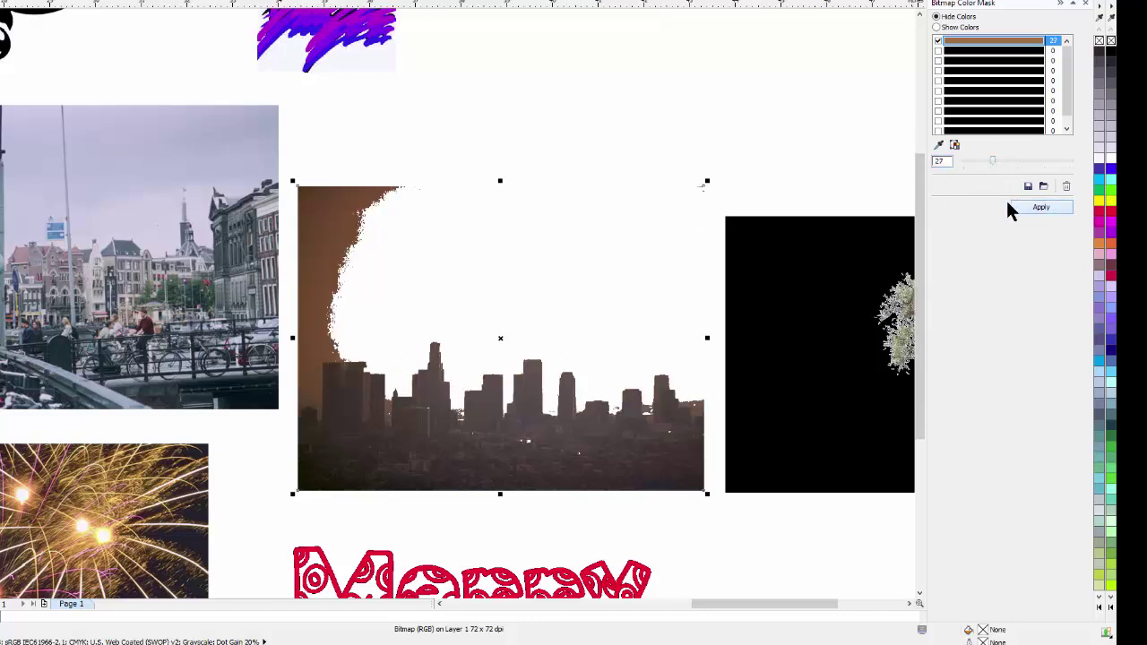
left_click_drag(992, 162, 990, 163)
left_click(1026, 207)
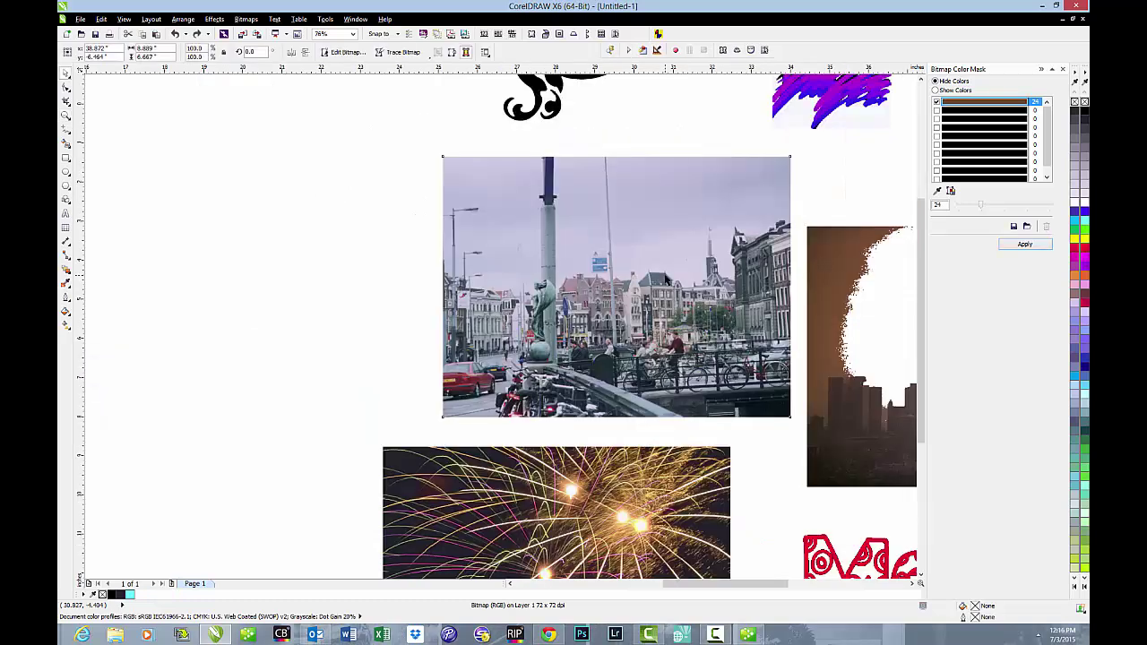
- Mask the canal photo's pale sky, trying tolerance 59, then reapplying at about 32
left_click(666, 280)
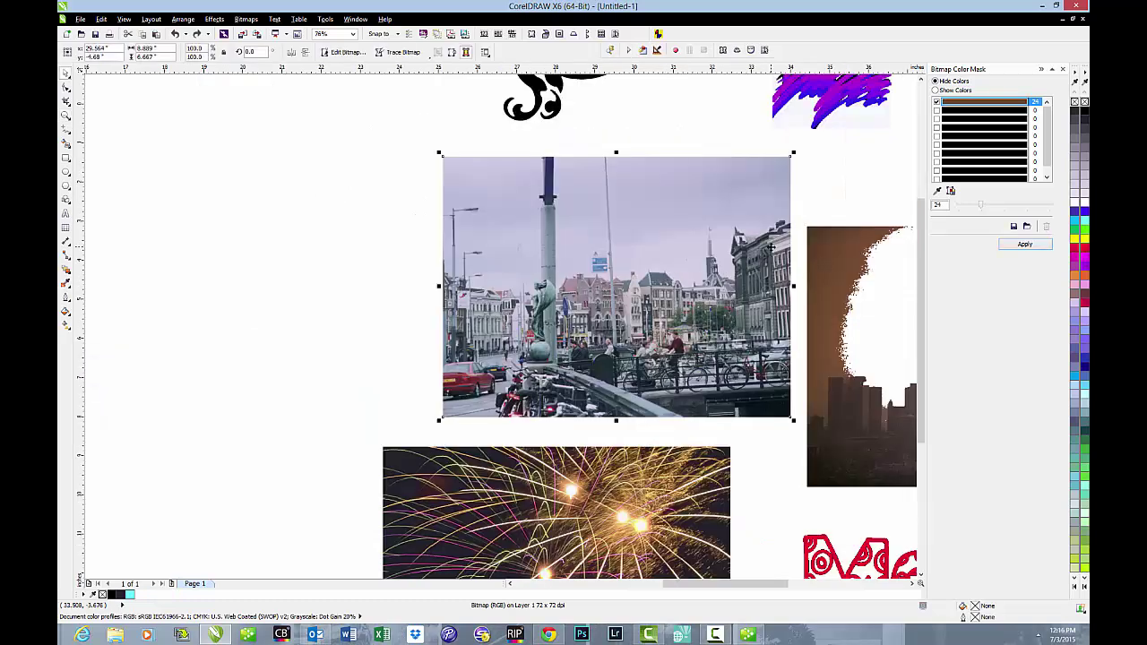
left_click(936, 192)
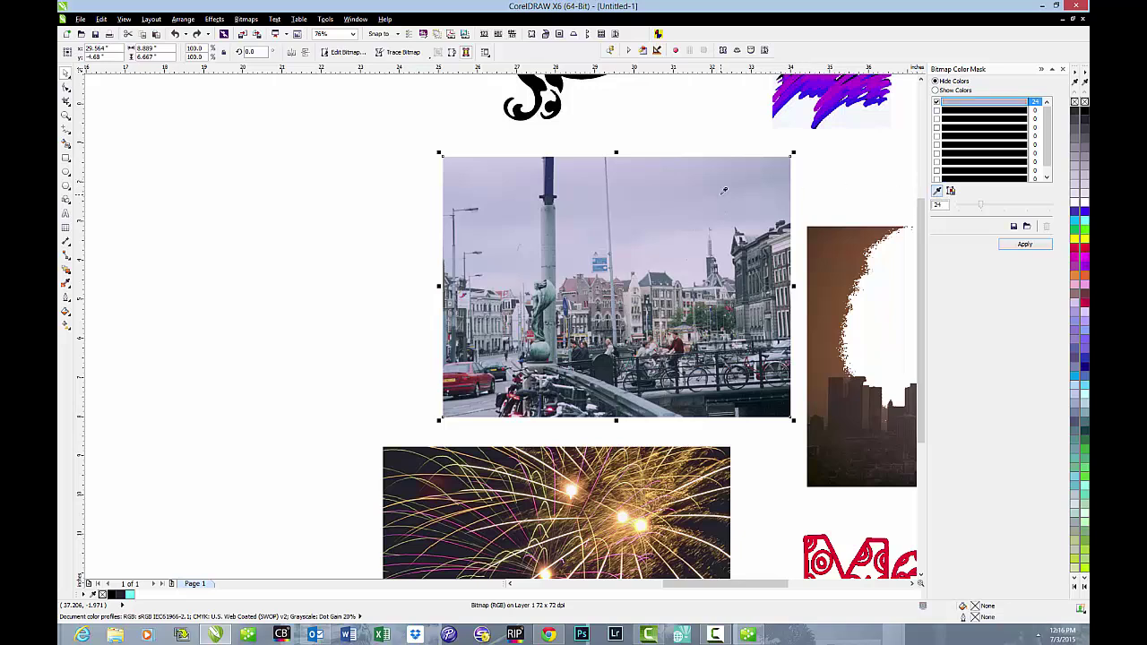
left_click(1031, 246)
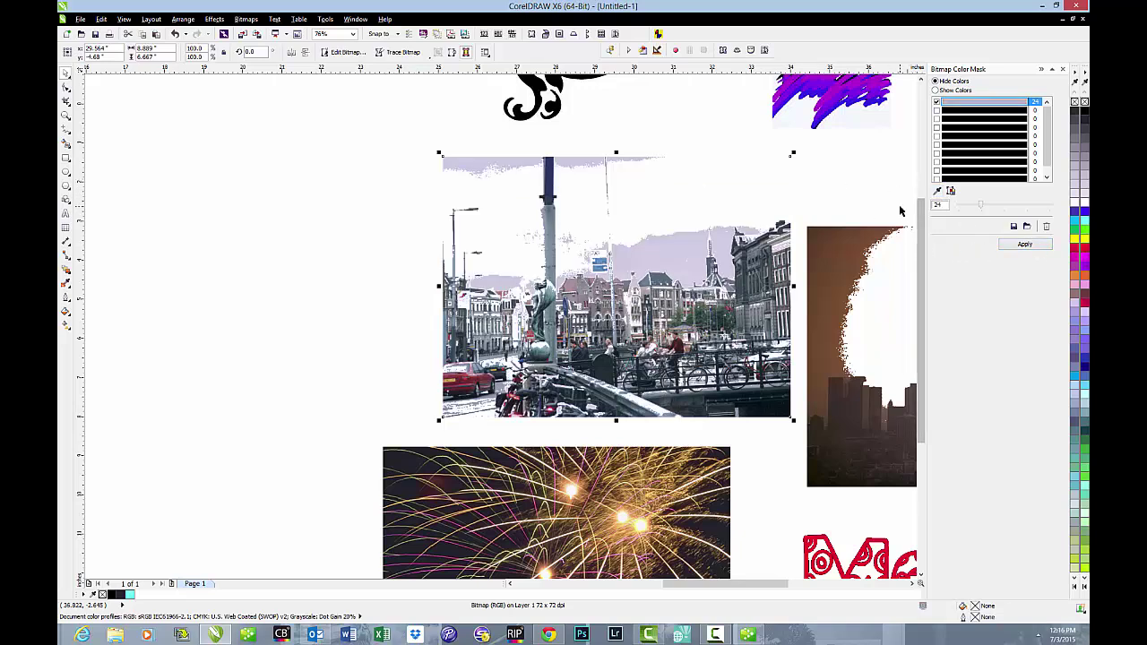
mouse_move(979, 207)
left_mouse_down()
mouse_move(1012, 206)
mouse_move(987, 206)
left_mouse_up()
left_click(1018, 248)
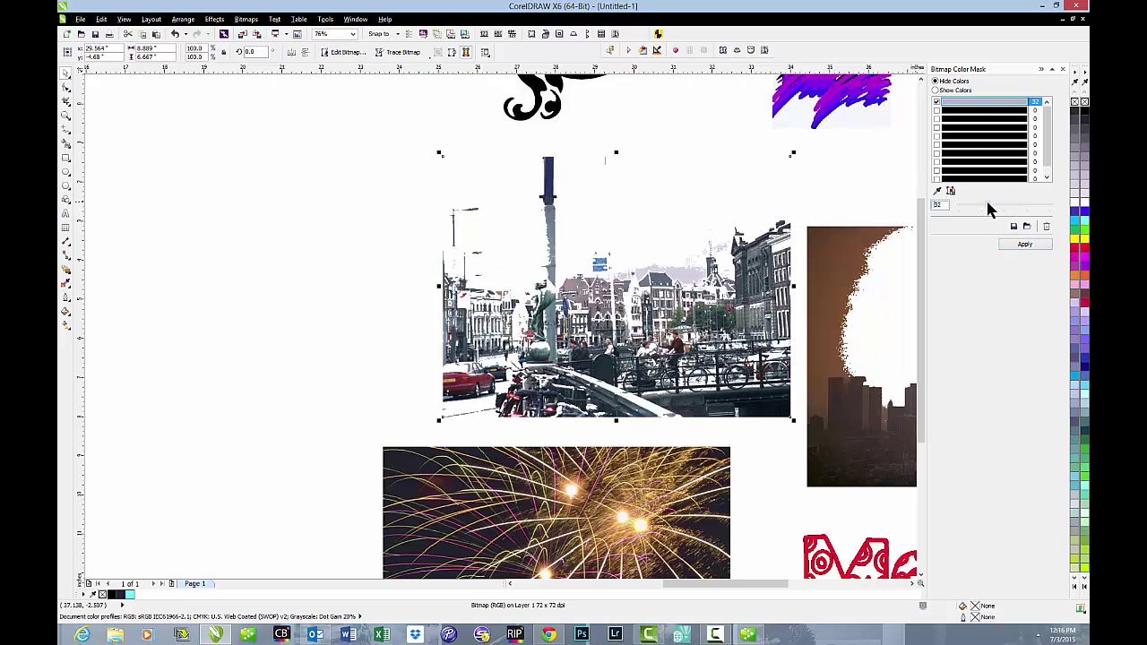
left_click(1007, 247)
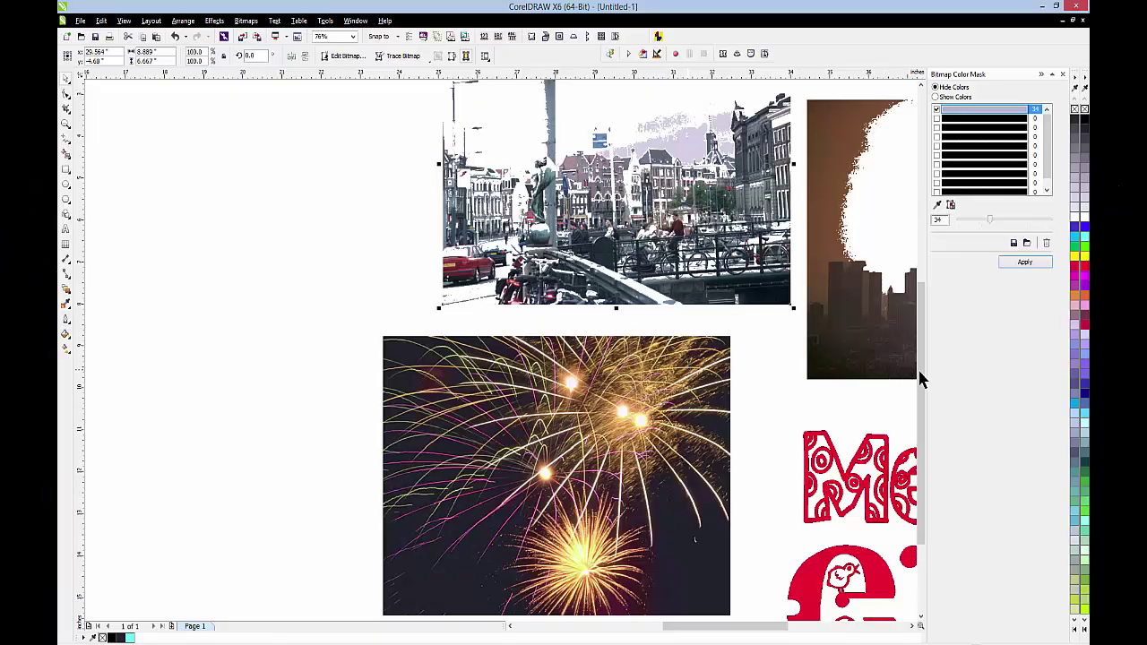
- Mask out the fireworks photo's dark night sky and draw a rectangle beside it
left_click_drag(919, 379, 922, 424)
left_click(658, 398)
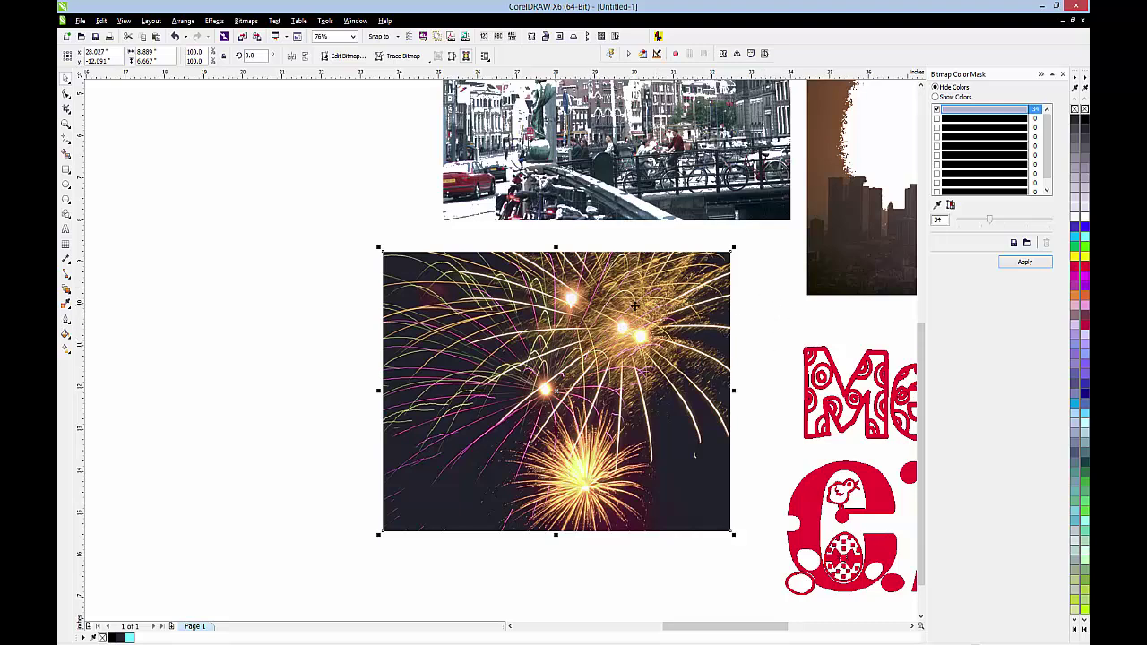
left_click(939, 206)
left_click(721, 483)
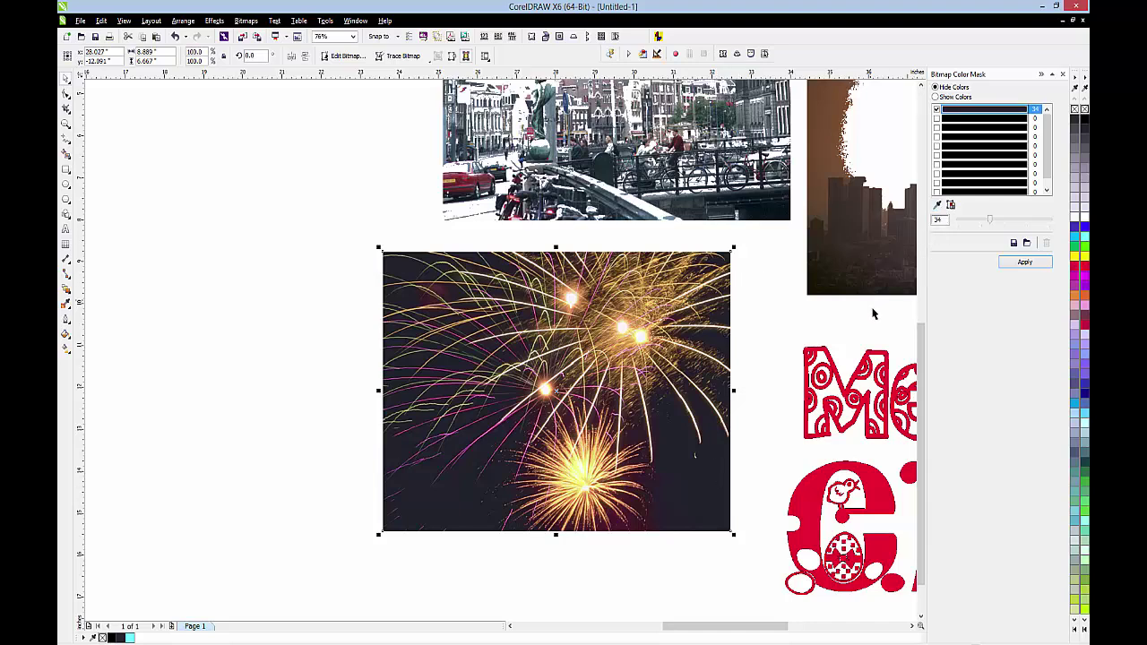
left_click(1024, 263)
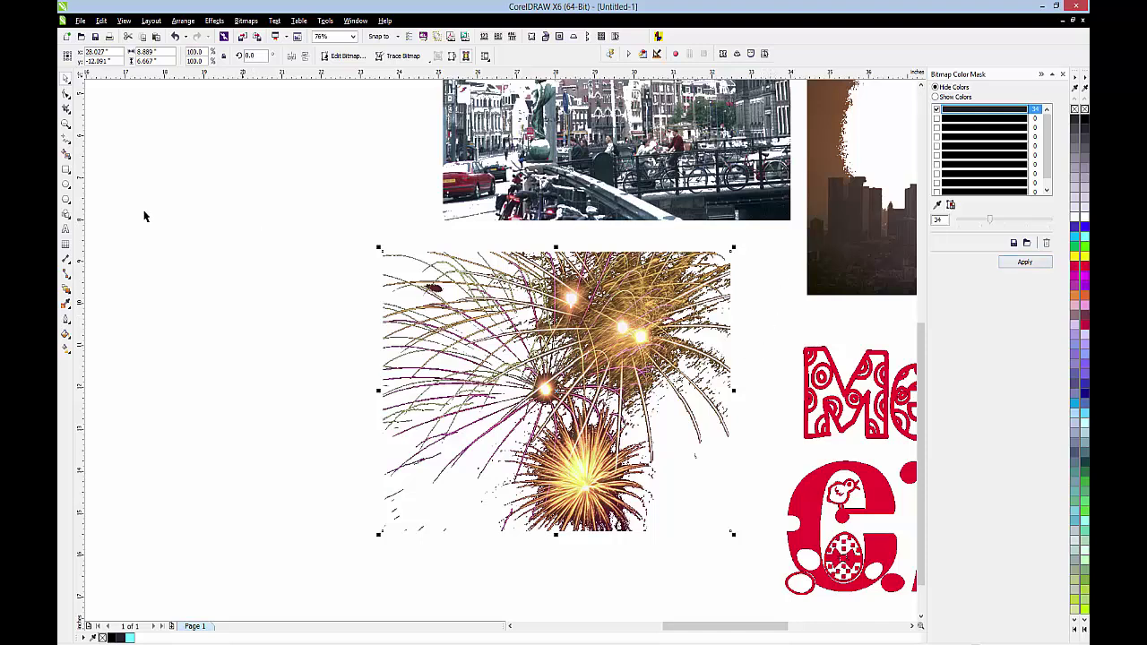
left_click(65, 169)
mouse_move(140, 195)
left_mouse_down()
mouse_move(328, 263)
mouse_move(431, 402)
mouse_move(513, 455)
left_mouse_up()
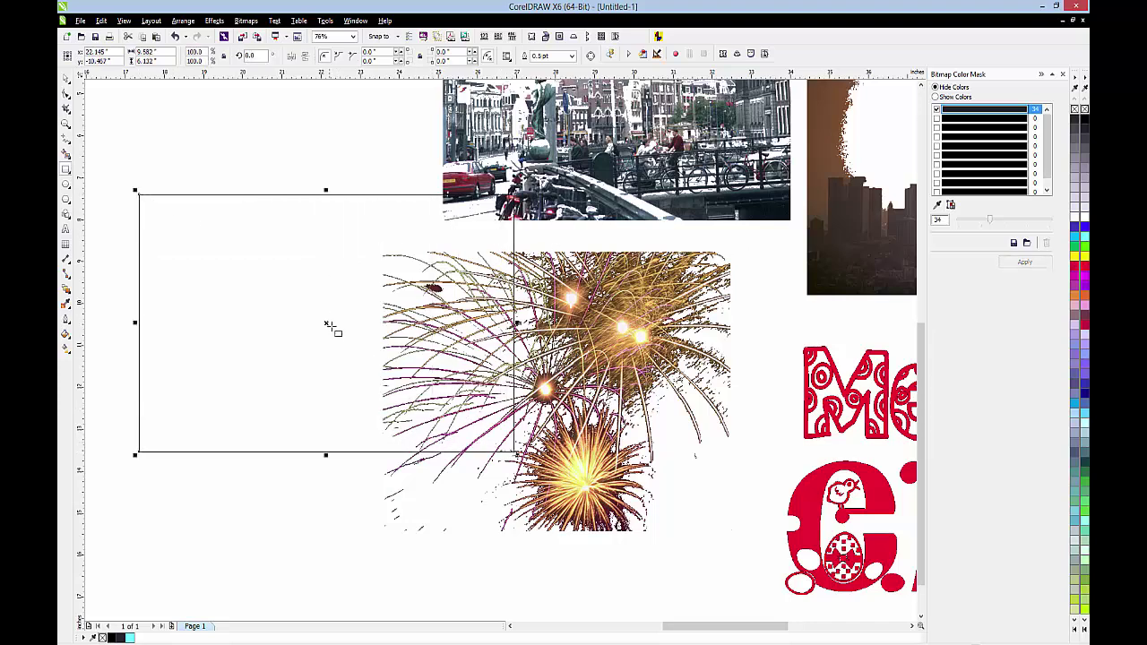
- Fill the rectangle black, send it to the back, and move the fireworks onto it
left_click_drag(328, 323, 261, 325)
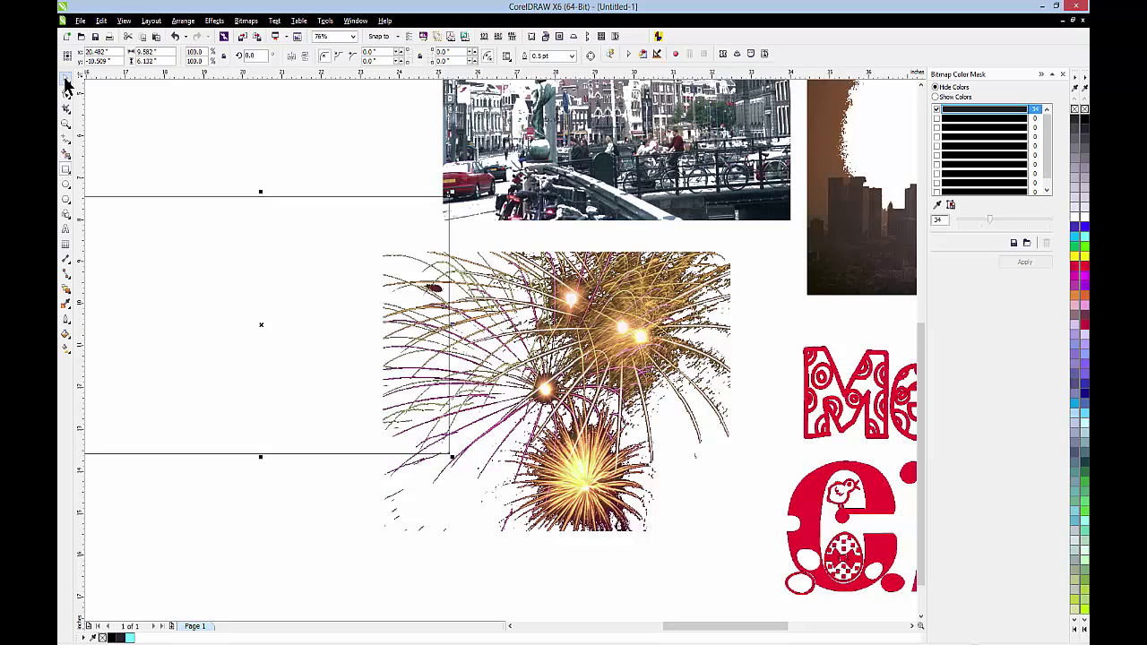
left_click(66, 82)
left_click_drag(452, 457, 384, 481)
left_click(311, 219)
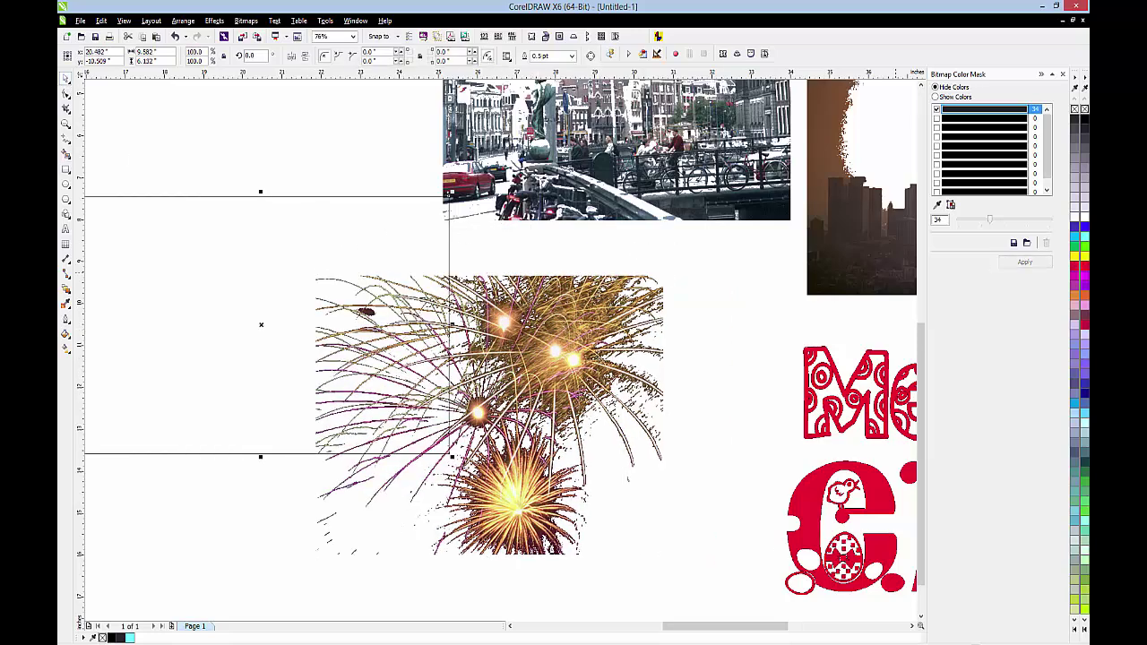
left_click(1076, 119)
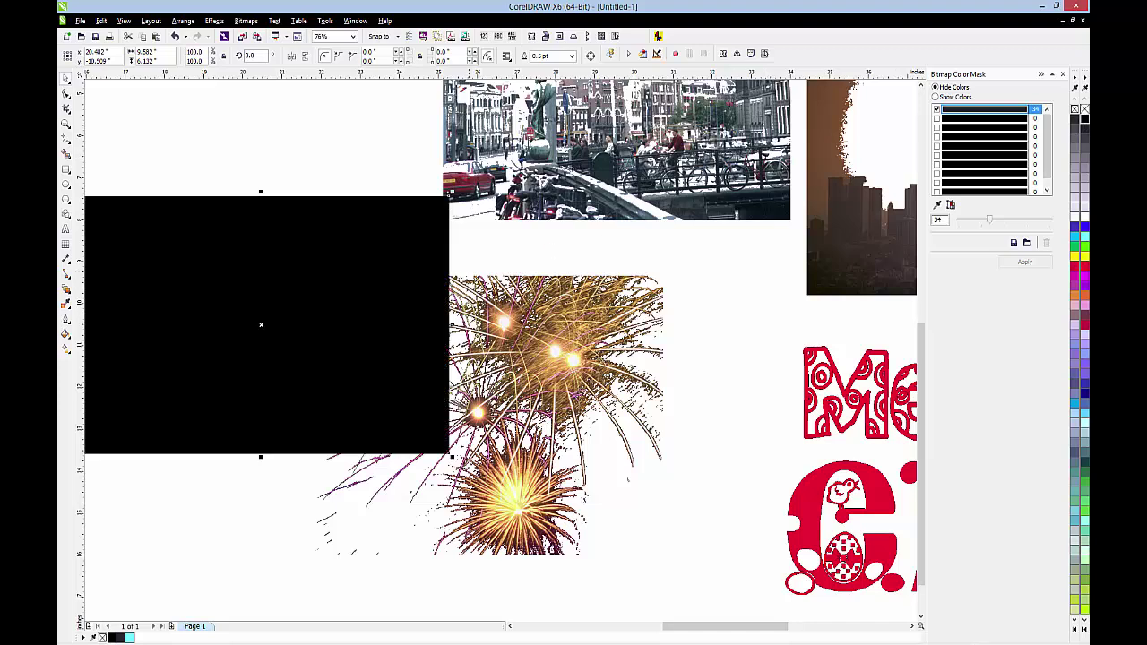
right_click(401, 274)
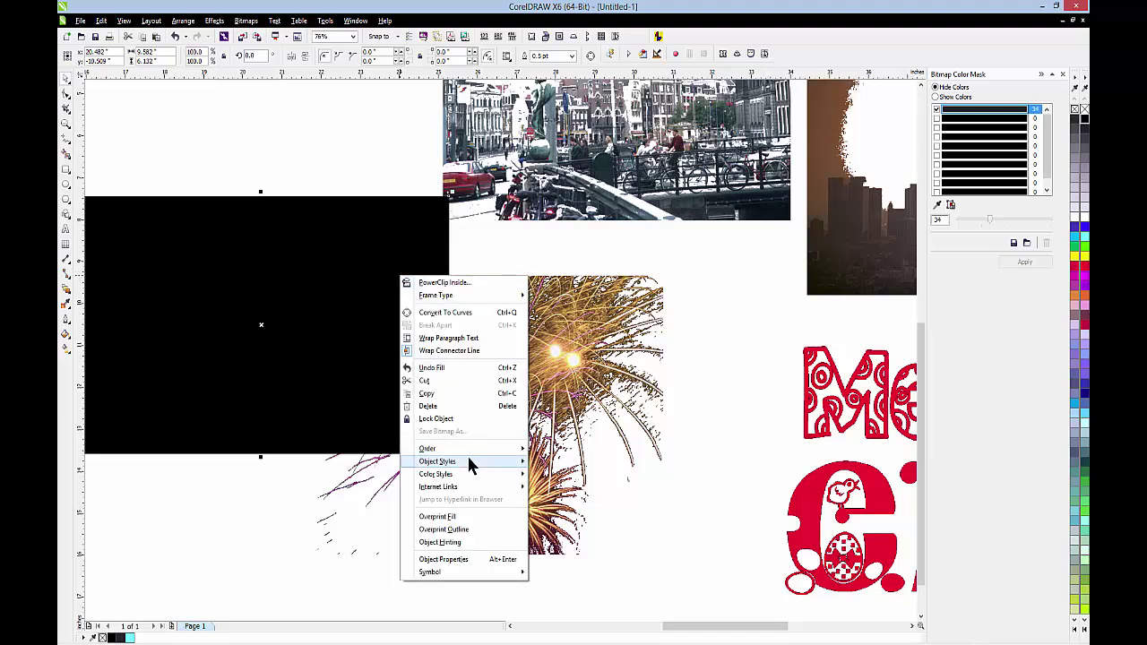
mouse_move(468, 450)
left_click(567, 463)
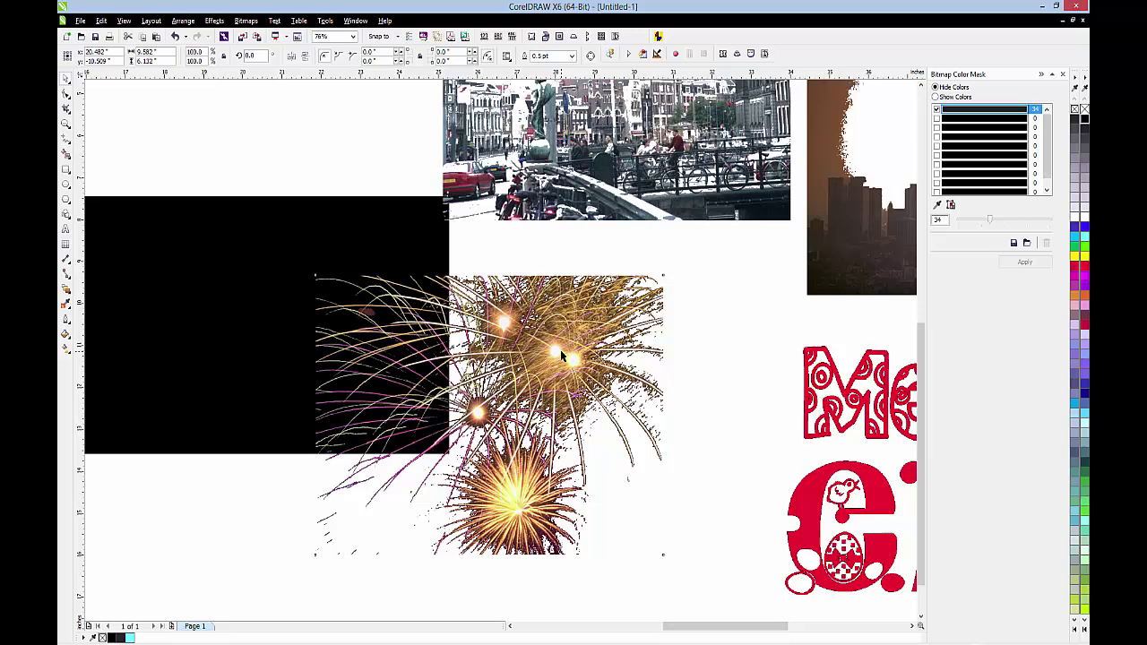
left_click_drag(557, 350, 485, 326)
- Recolour the backdrop rectangle red, then lime green, and move the purple scribble upward
left_click(404, 228)
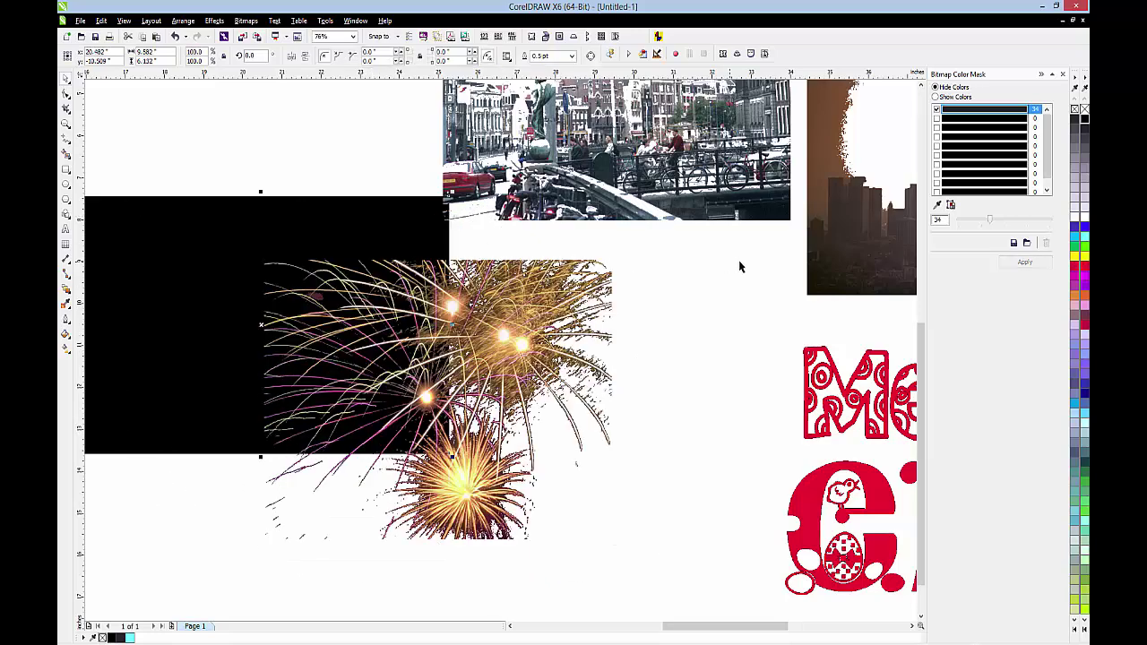
left_click(1084, 266)
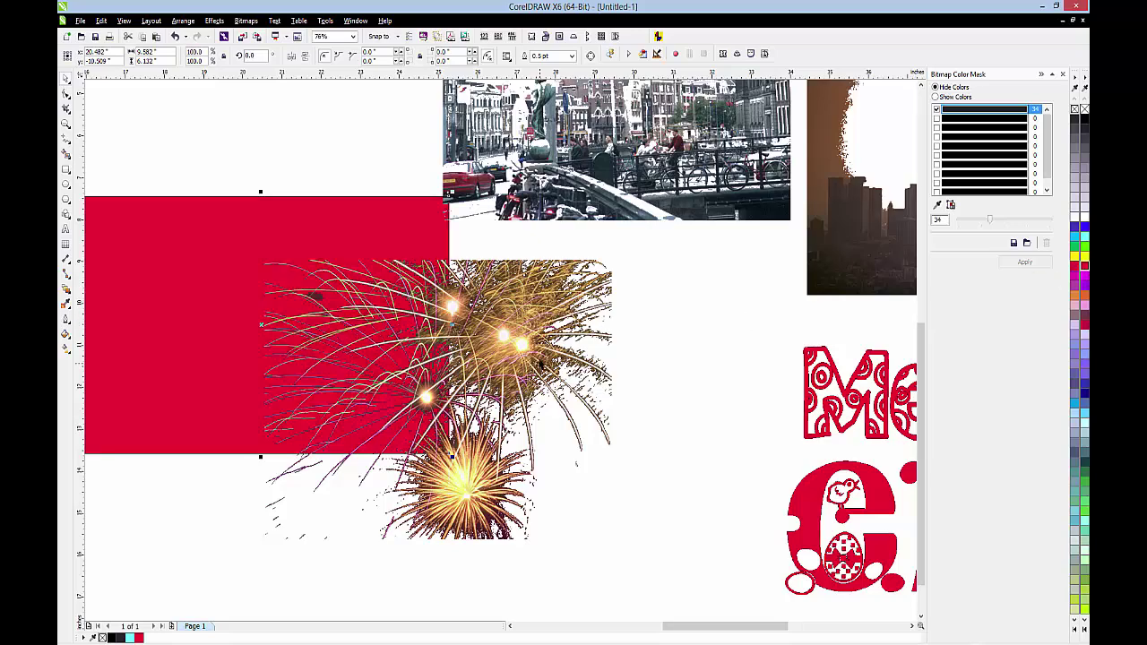
left_click_drag(541, 365, 365, 296)
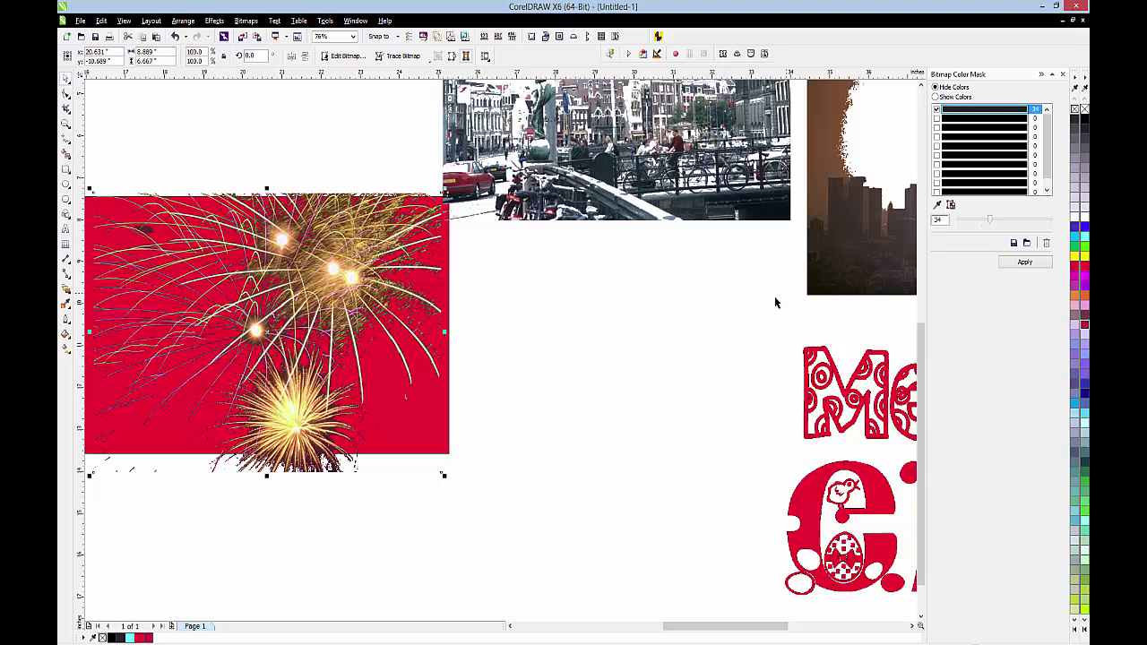
left_click(1083, 253)
left_click(436, 416)
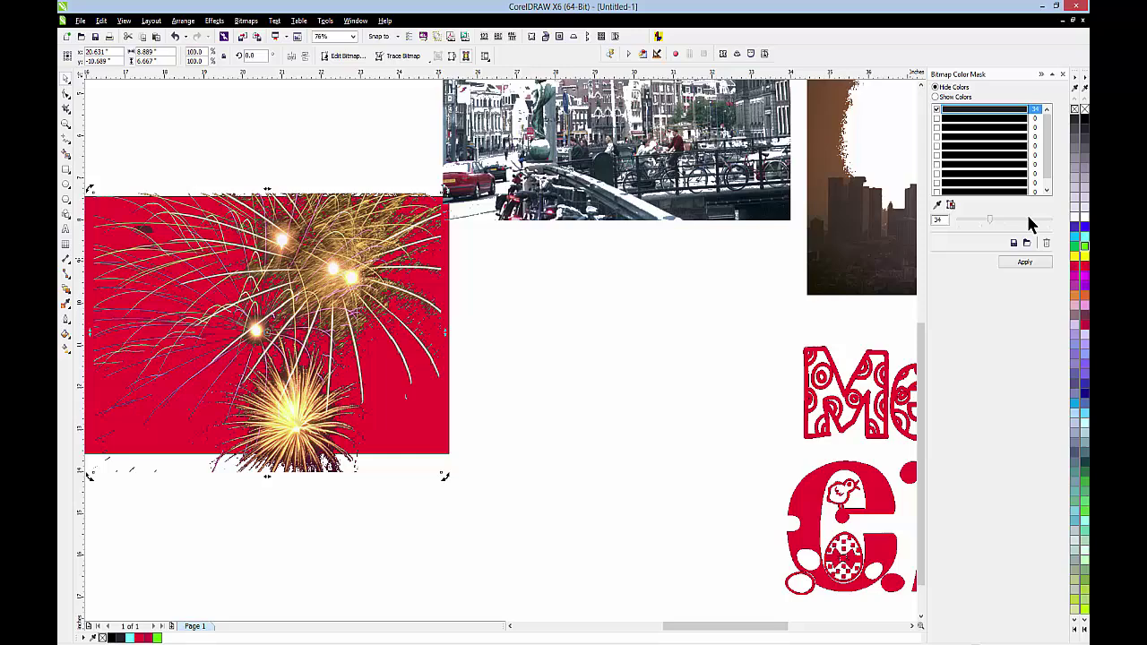
left_click(450, 451)
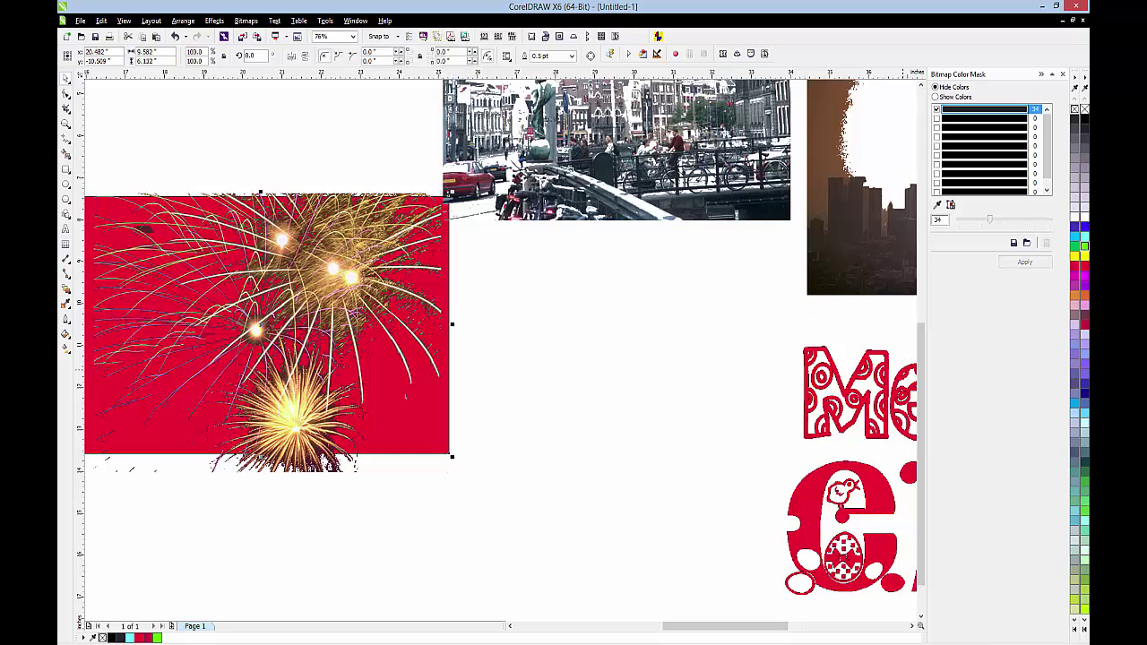
left_click(1083, 247)
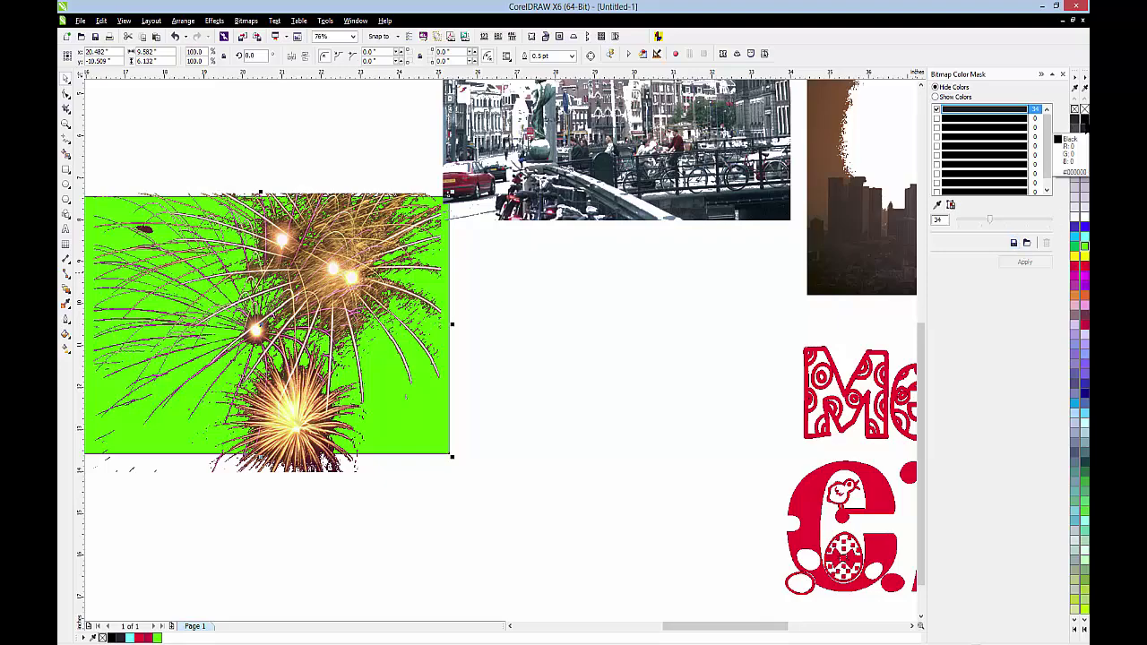
left_click_drag(921, 310, 921, 130)
left_click_drag(815, 318, 815, 257)
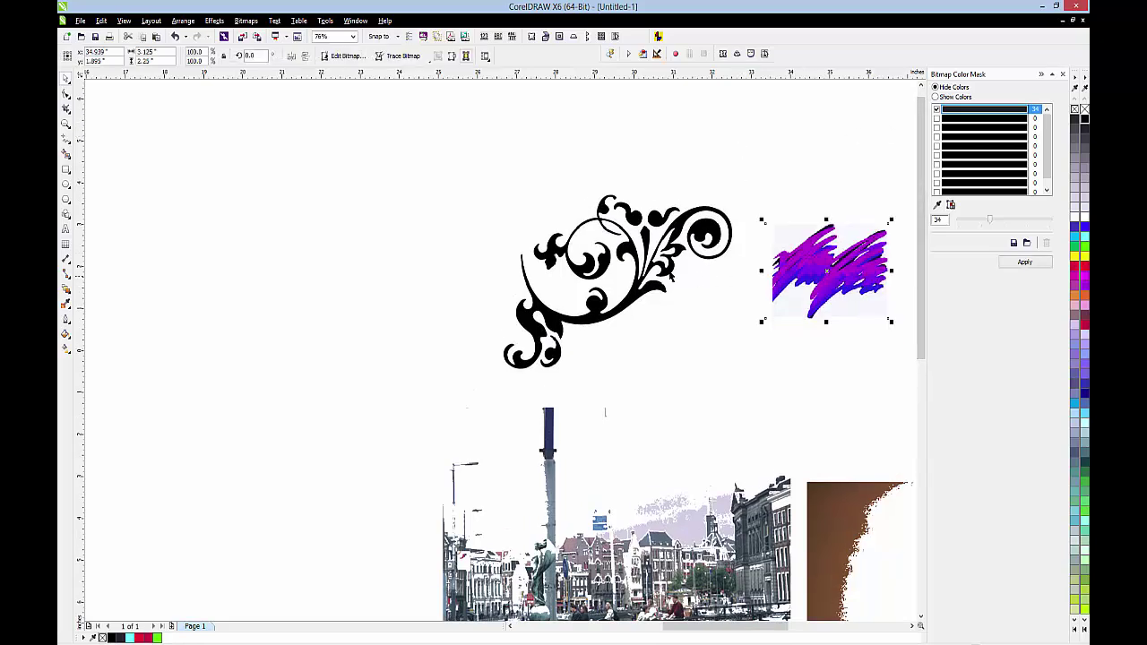
- Zoom to about 292% on the purple scribble and switch to the Pick tool
left_click(65, 124)
left_click_drag(751, 205, 904, 348)
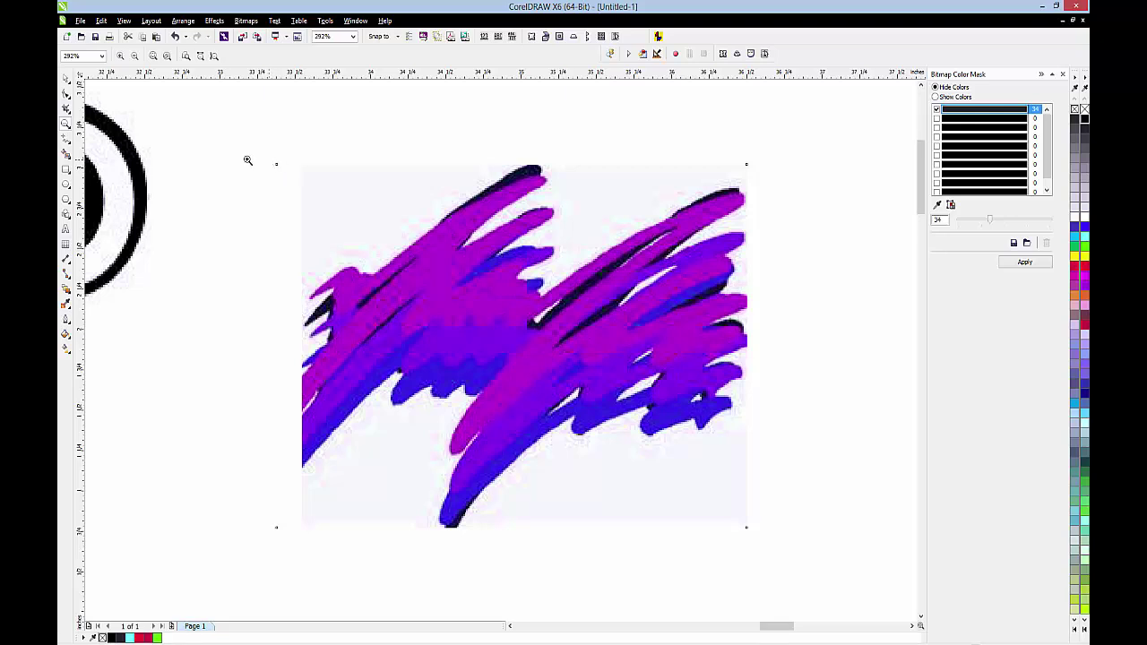
left_click(65, 80)
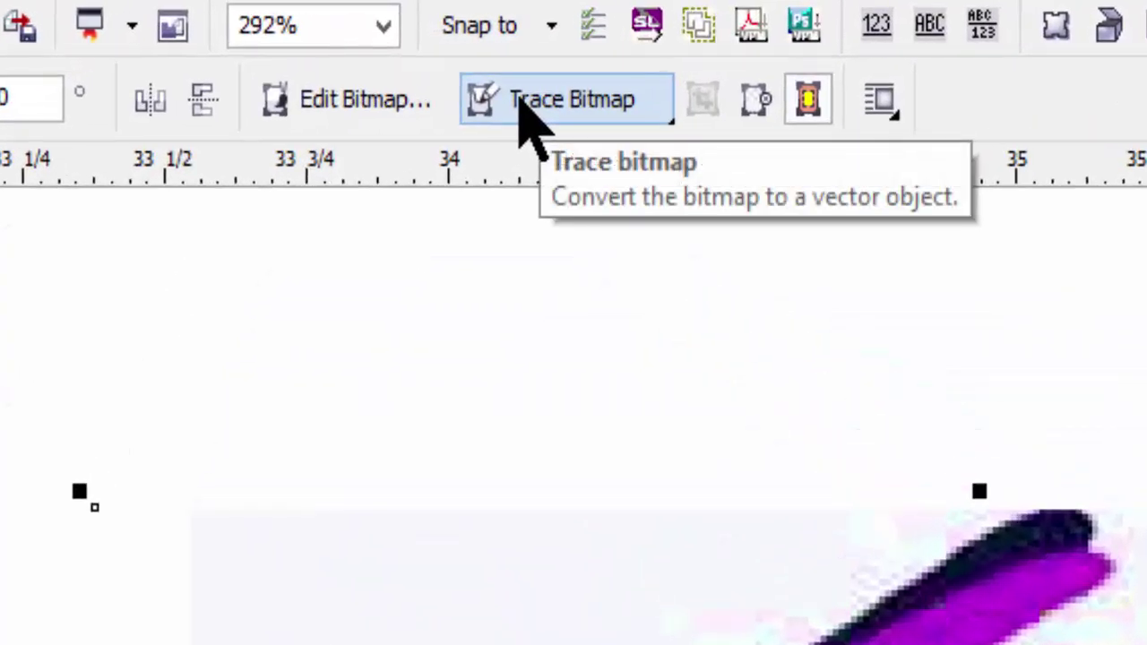
left_click(529, 116)
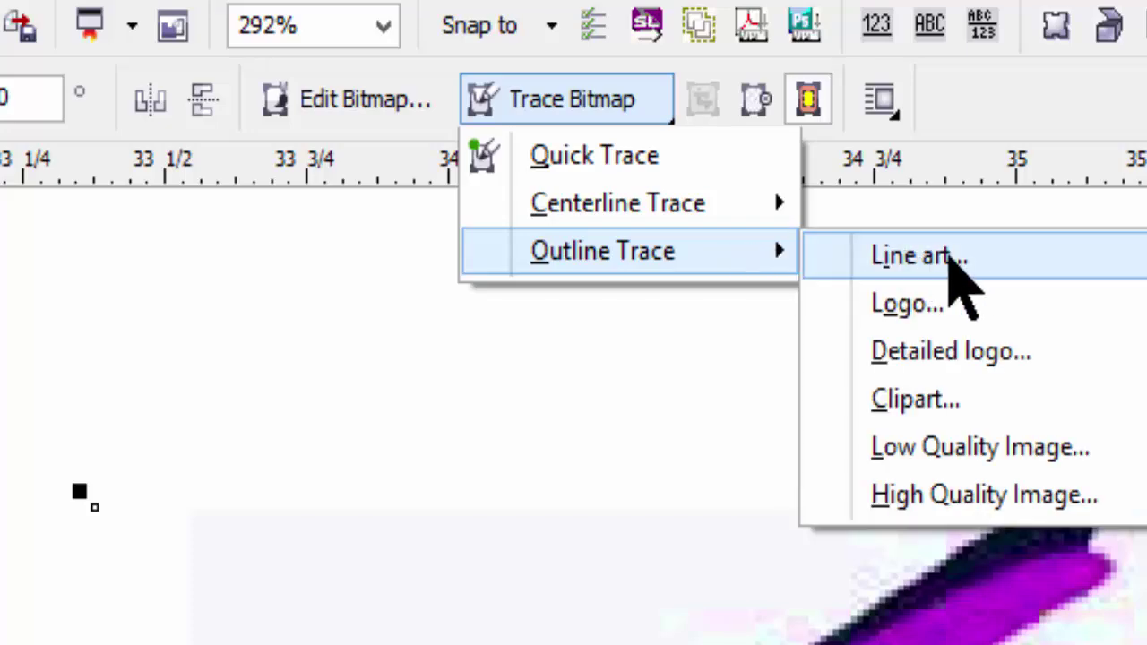
left_click(950, 257)
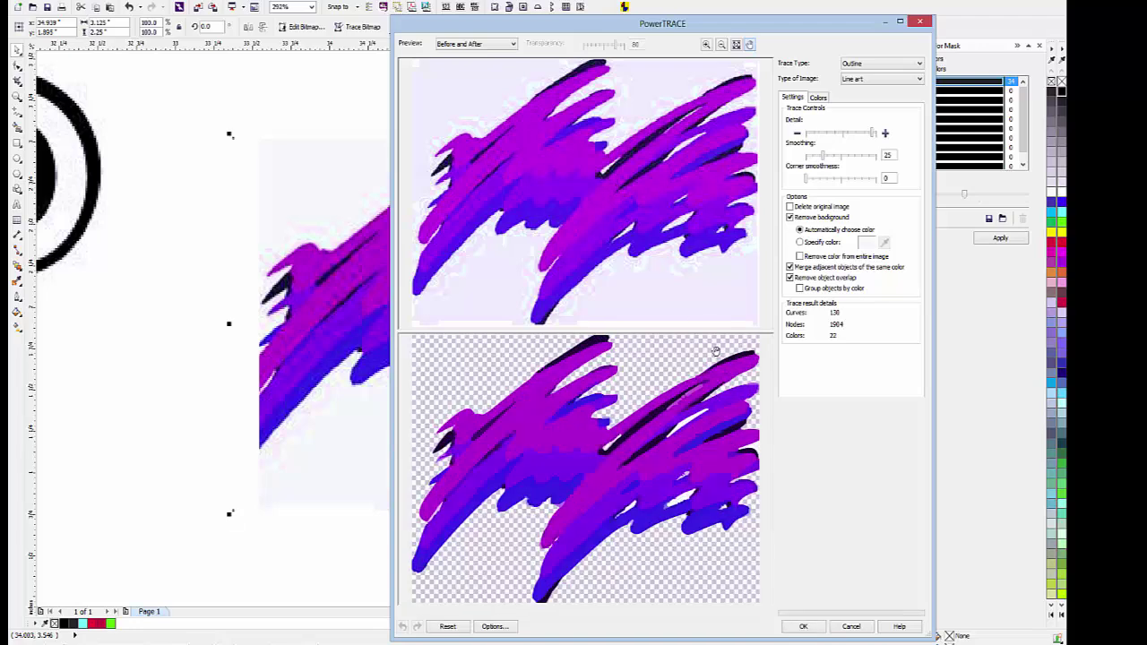
left_click(804, 626)
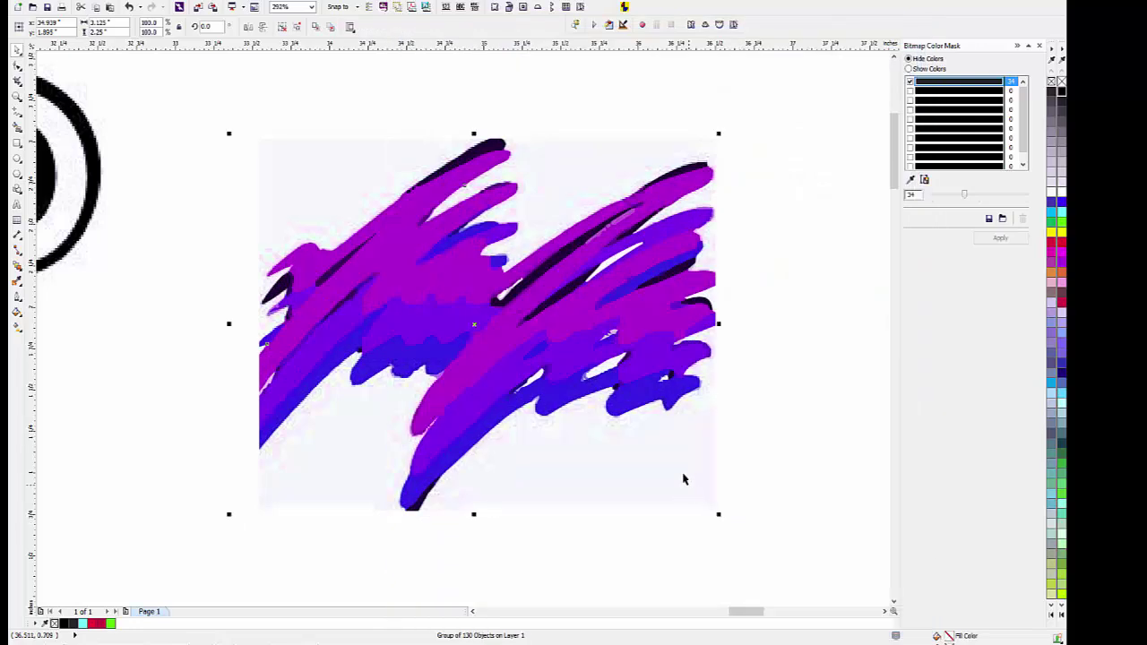
mouse_move(497, 321)
left_mouse_down()
mouse_move(714, 247)
mouse_move(892, 267)
mouse_move(822, 274)
left_mouse_up()
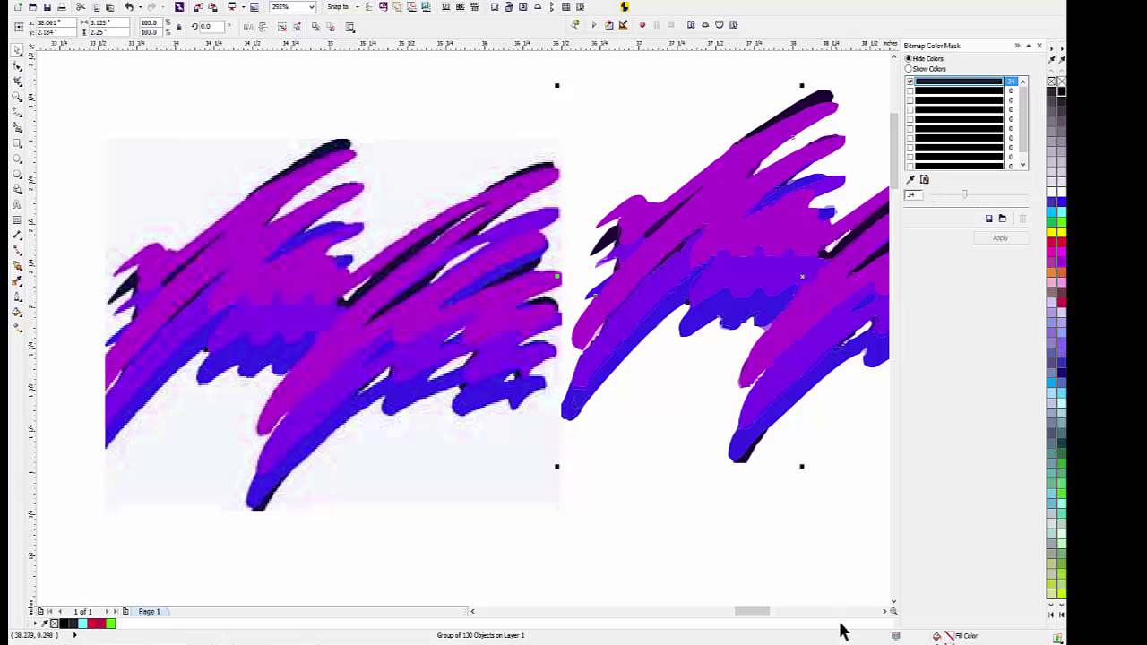
left_click(885, 611)
left_click(885, 611)
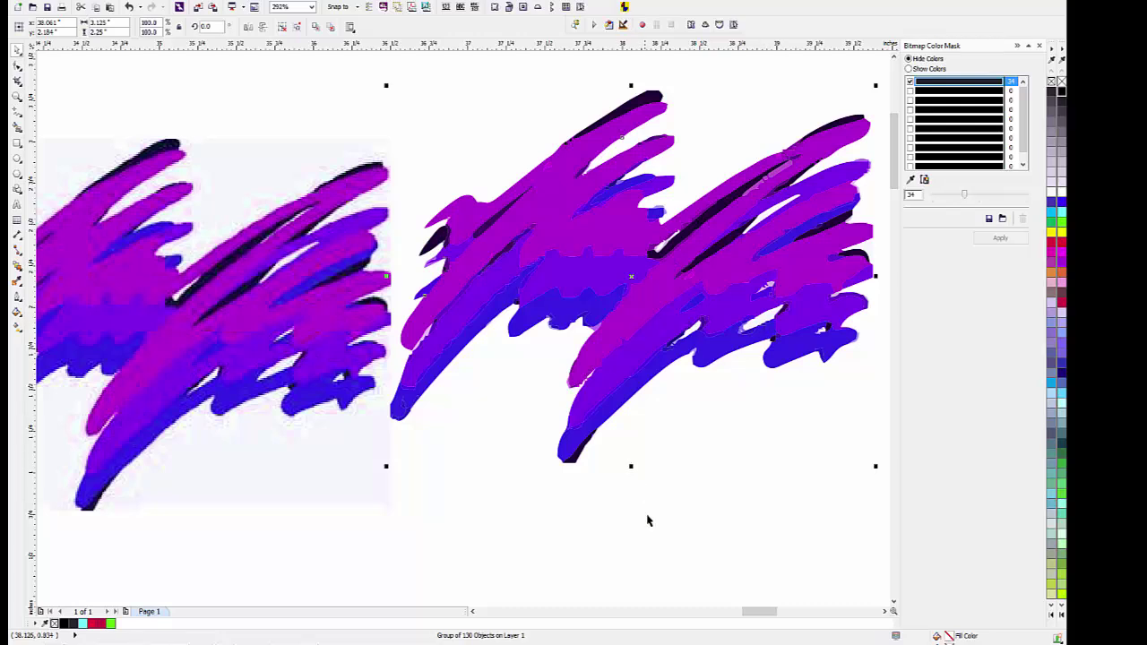
left_click(649, 613)
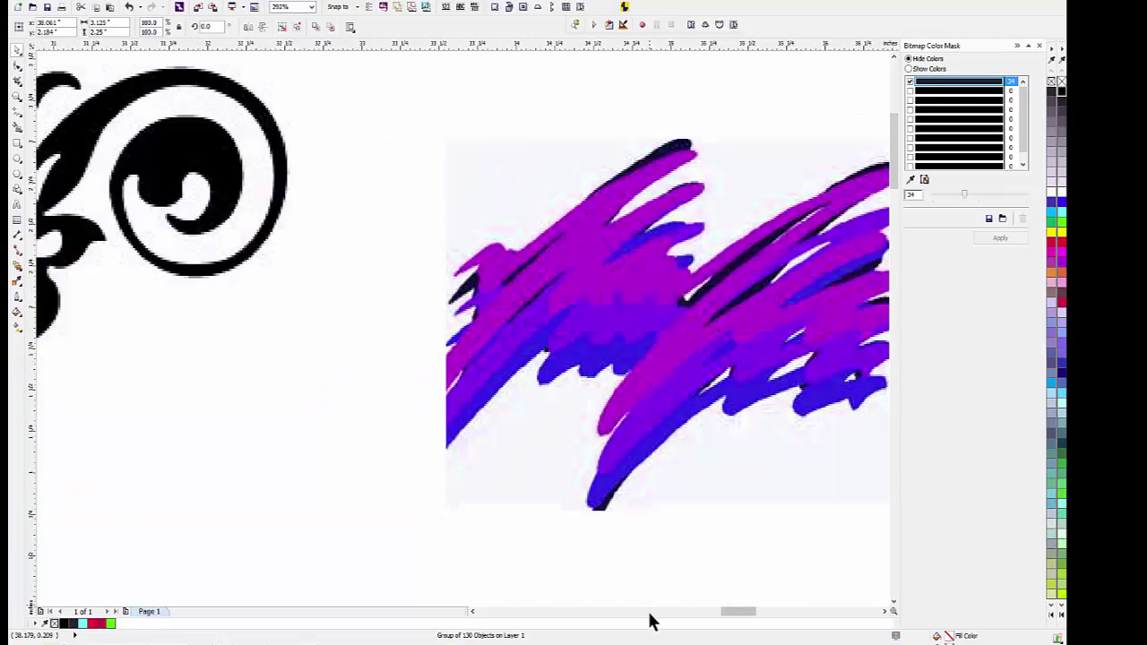
- Zoom out to all the artwork, then zoom in on the black flourish
left_click(650, 614)
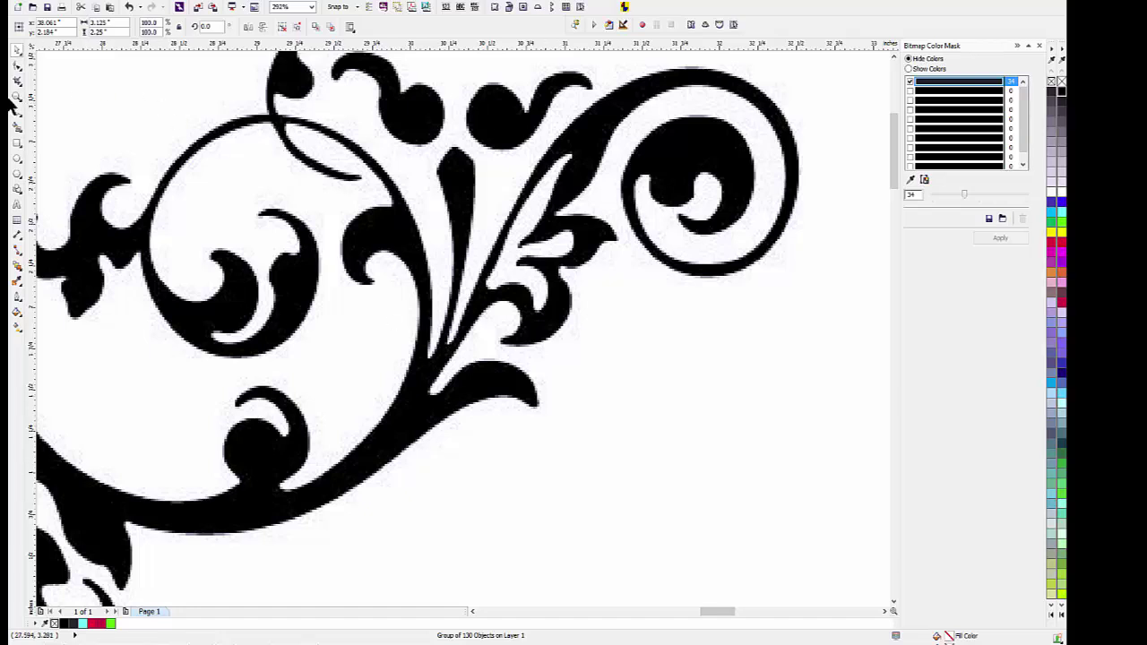
left_click(17, 96)
left_click(87, 26)
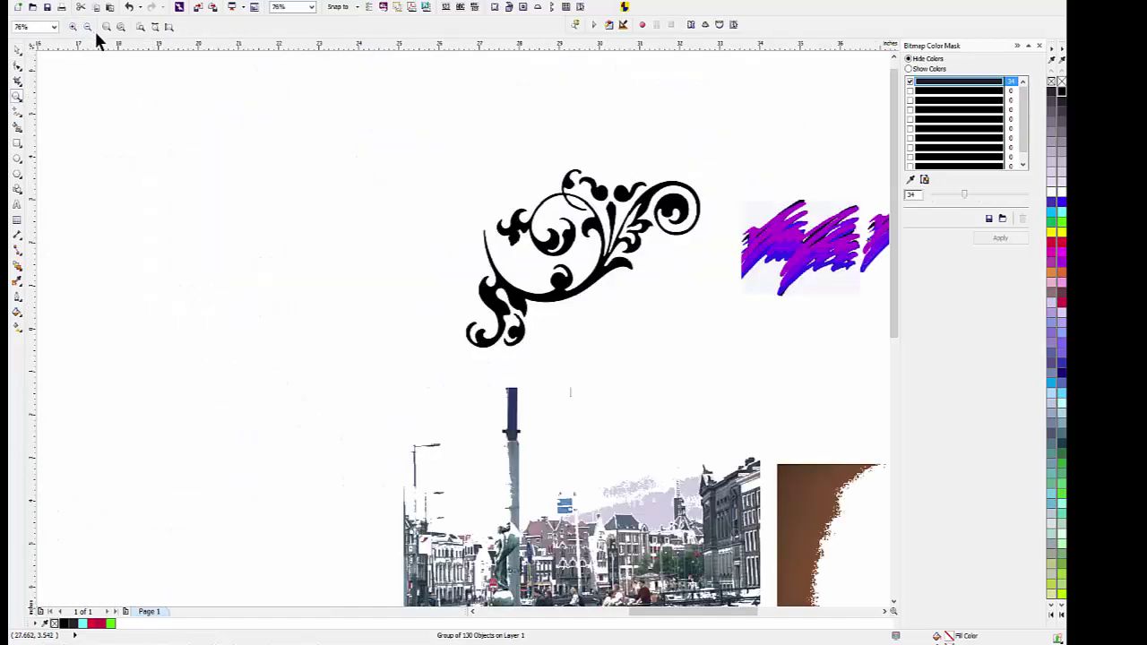
left_click_drag(408, 146, 732, 371)
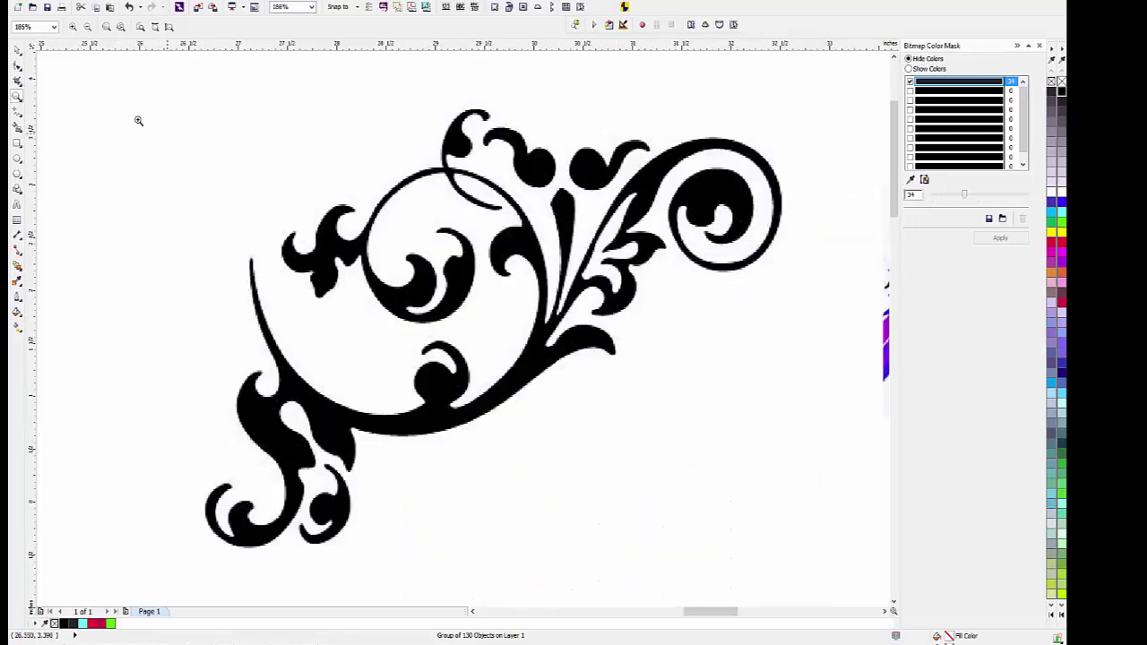
left_click(16, 50)
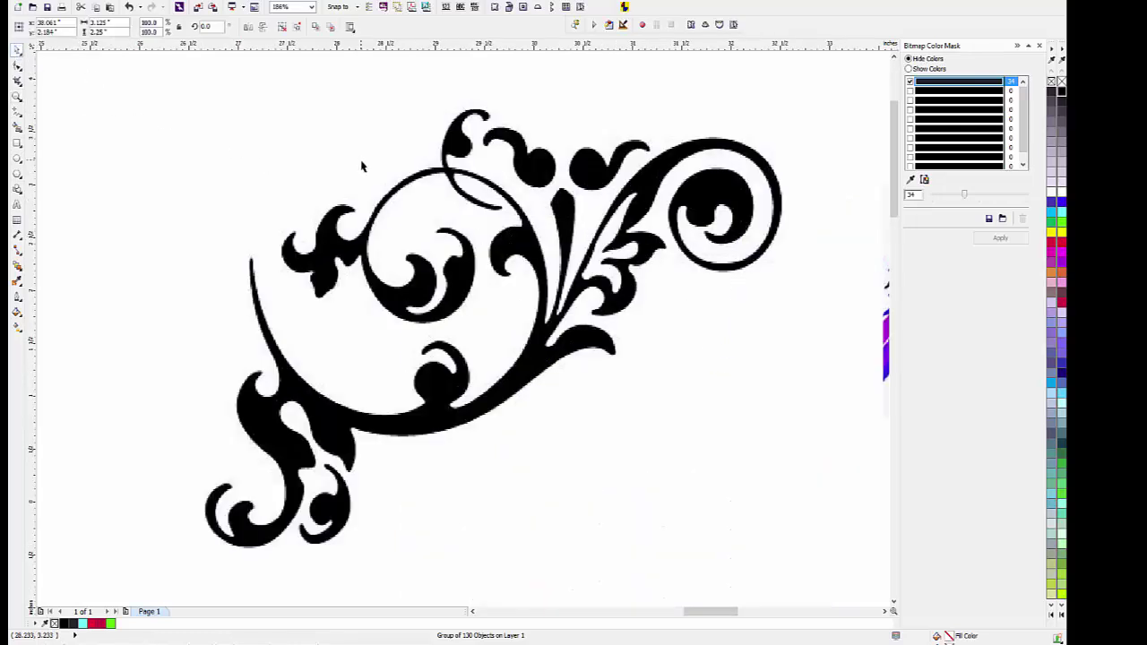
- Select the flourish bitmap and mask out its white background colour
left_click(912, 179)
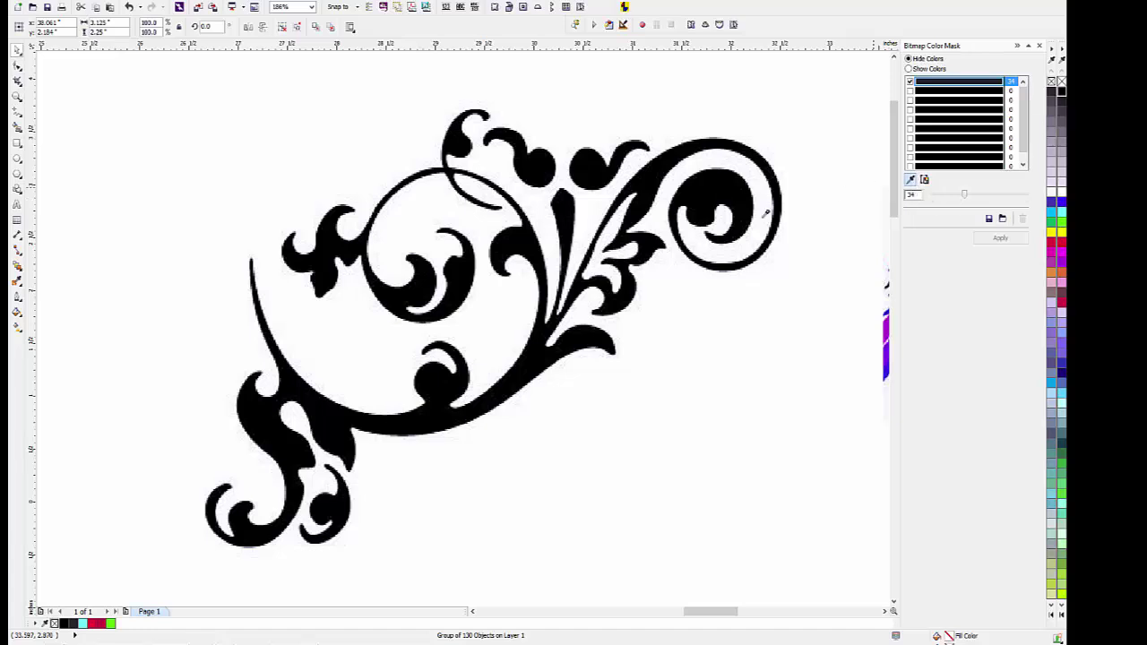
left_click(681, 286)
left_click(759, 222)
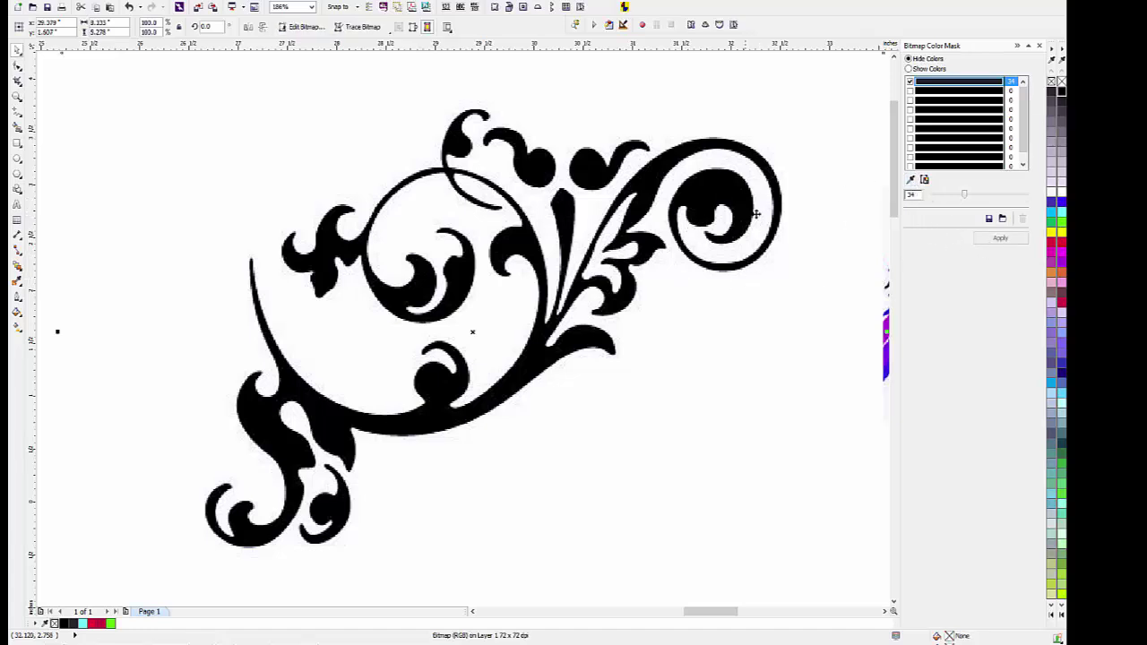
left_click(912, 179)
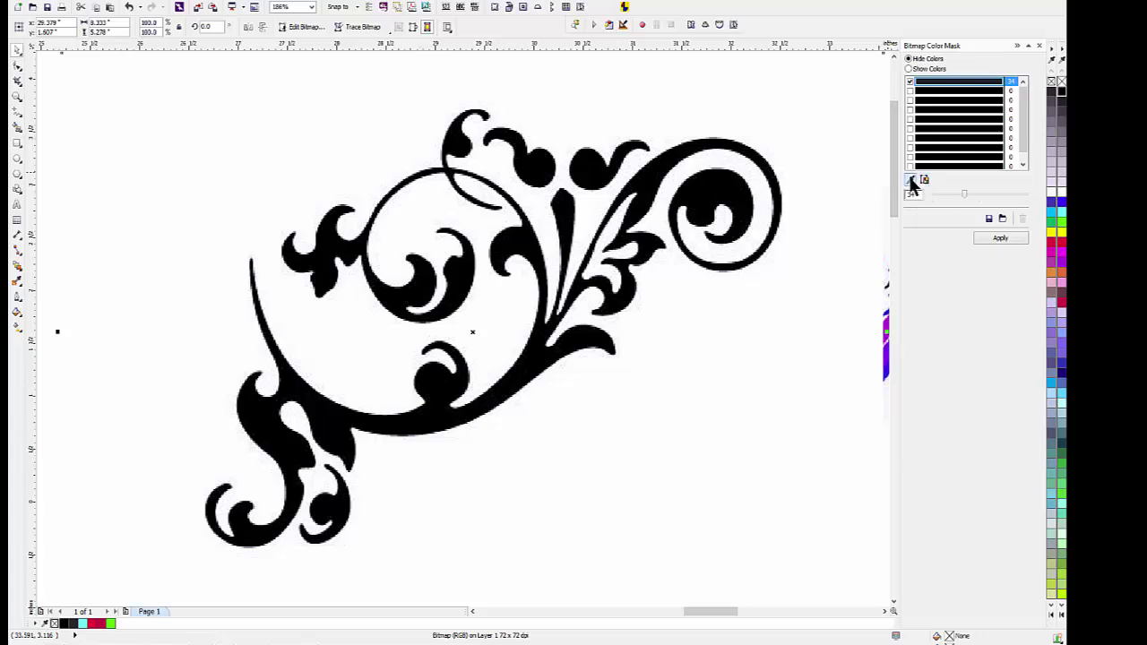
left_click(679, 261)
left_click(978, 238)
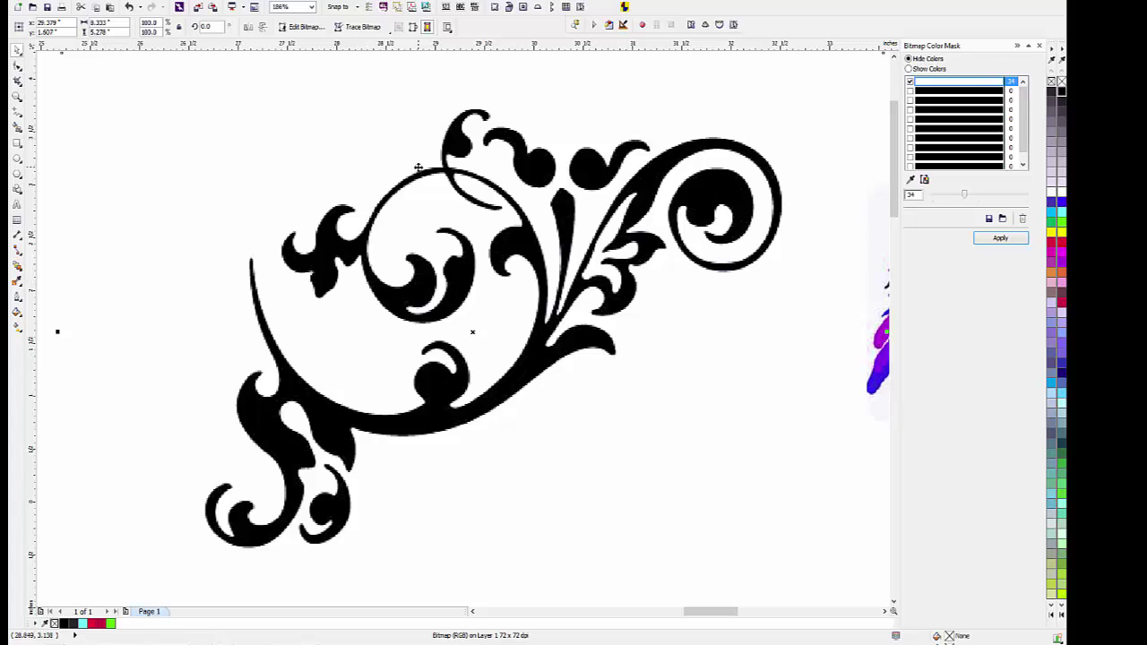
- Zoom in on the top blob's edges to check the mask, then reselect the flourish
left_click(16, 96)
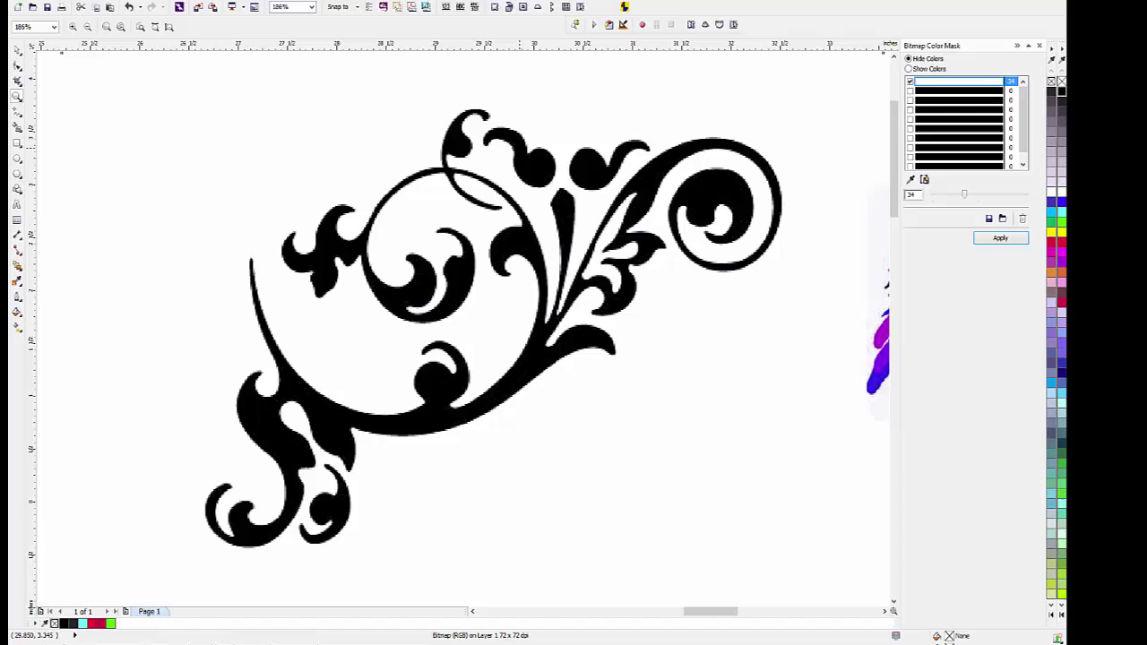
left_click_drag(541, 143, 623, 201)
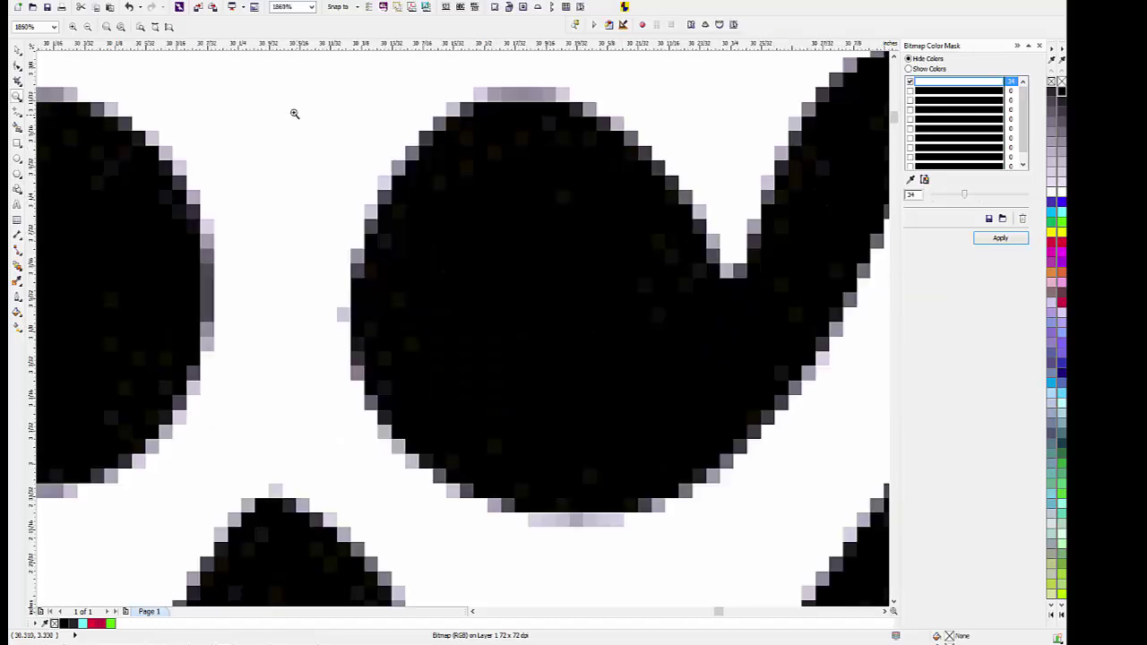
left_click(88, 27)
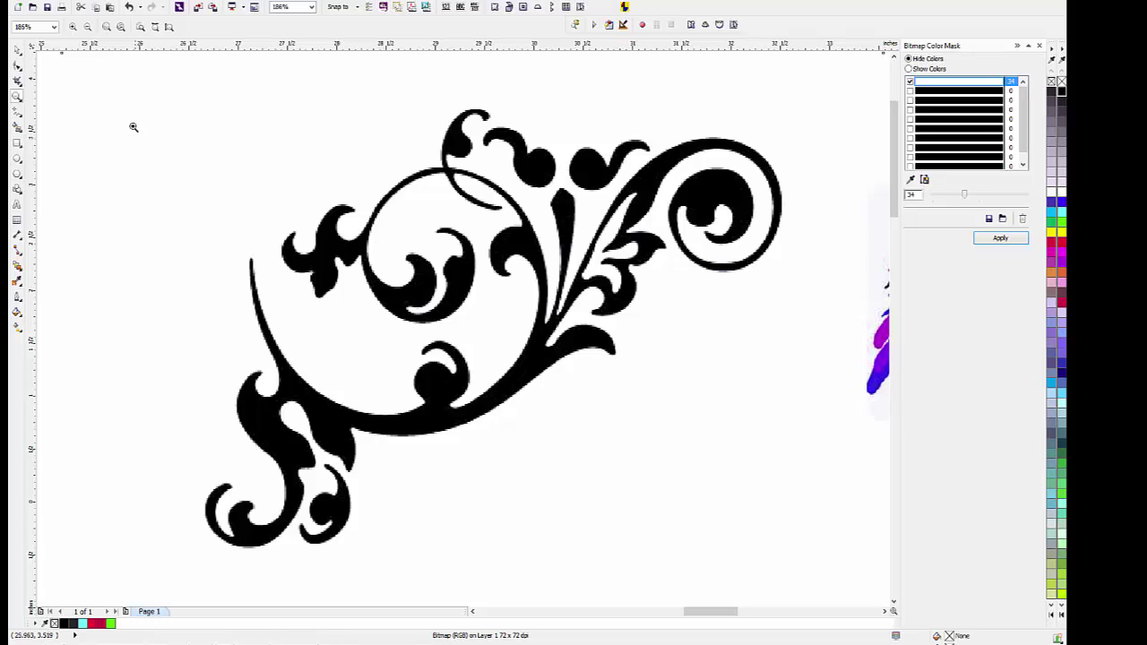
left_click(17, 51)
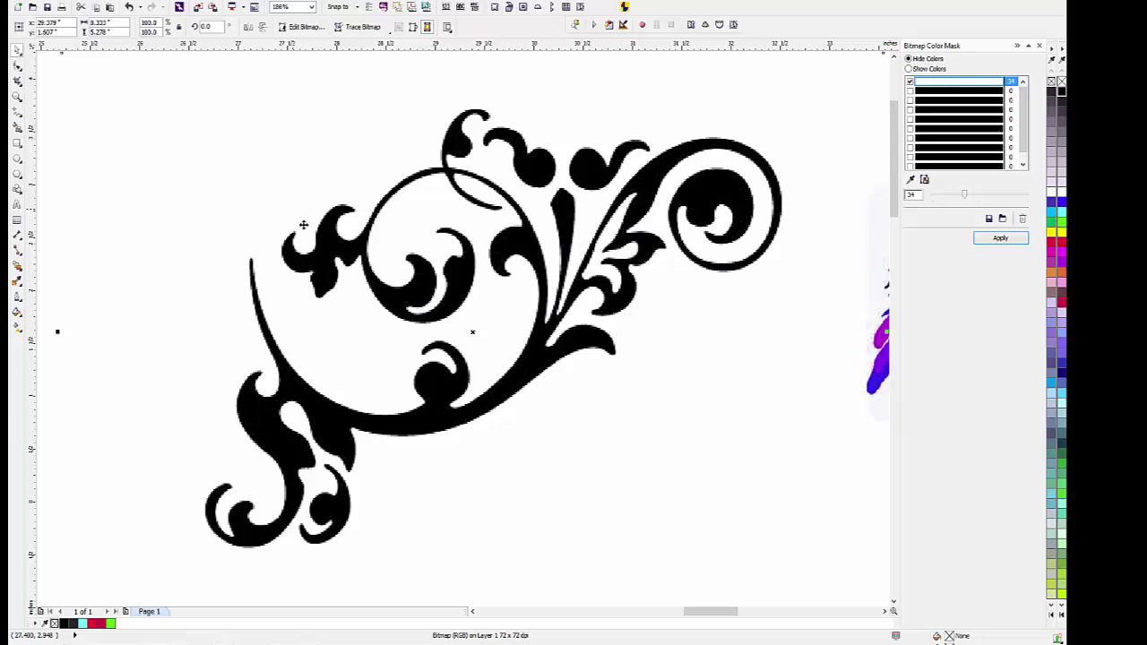
- Trace the flourish with Outline Trace > Line art and move the result off the bitmap
left_click(363, 26)
mouse_move(384, 70)
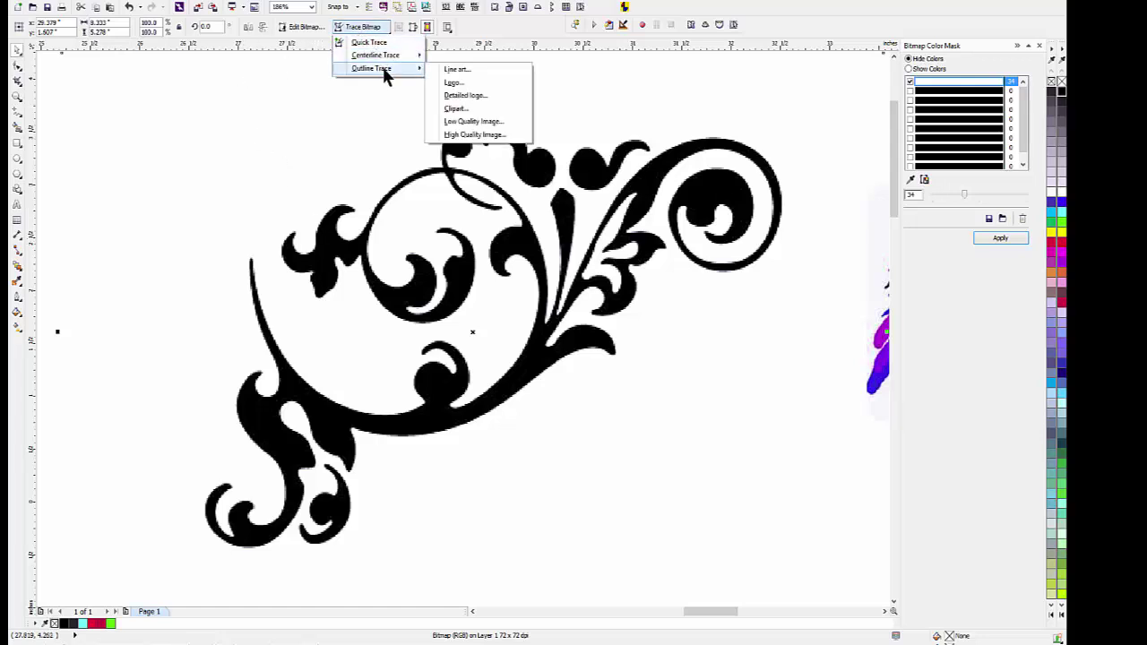
left_click(468, 72)
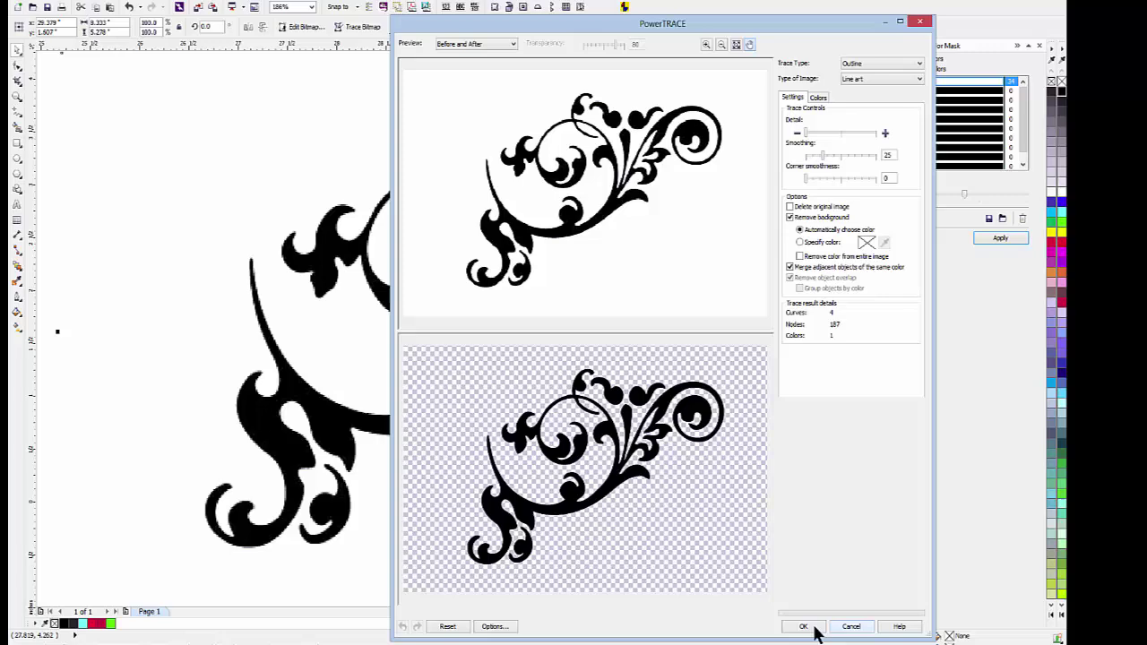
left_click(805, 627)
left_click_drag(560, 358, 359, 280)
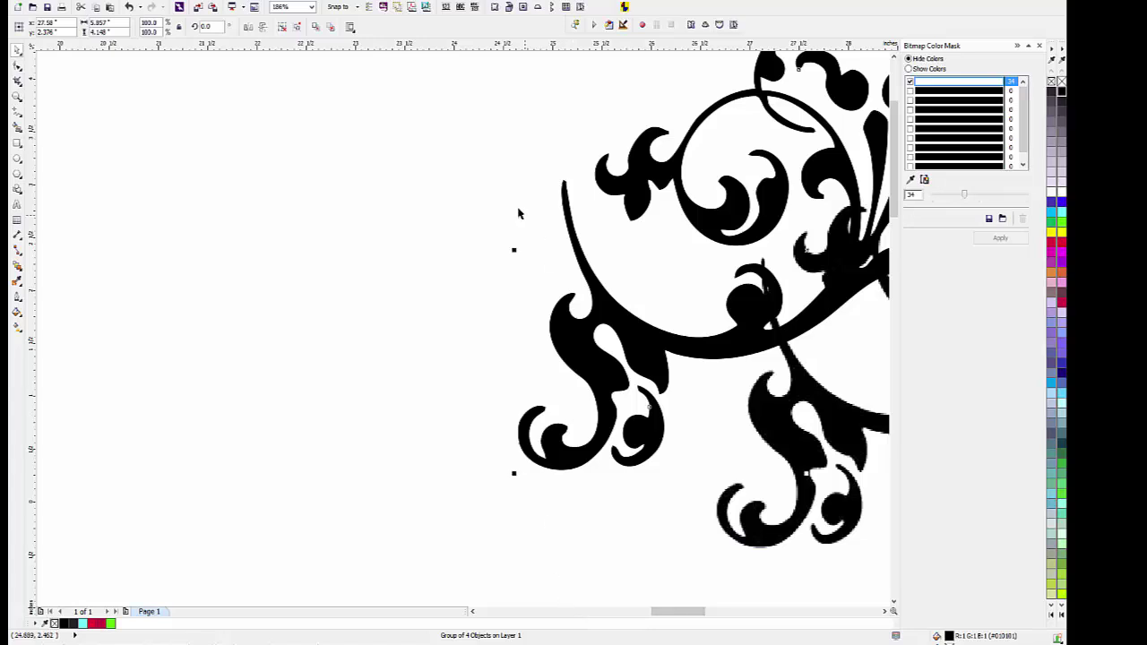
- Check the traced curl up close, move the vector further left, and enlarge it to 115.6%
left_click(17, 99)
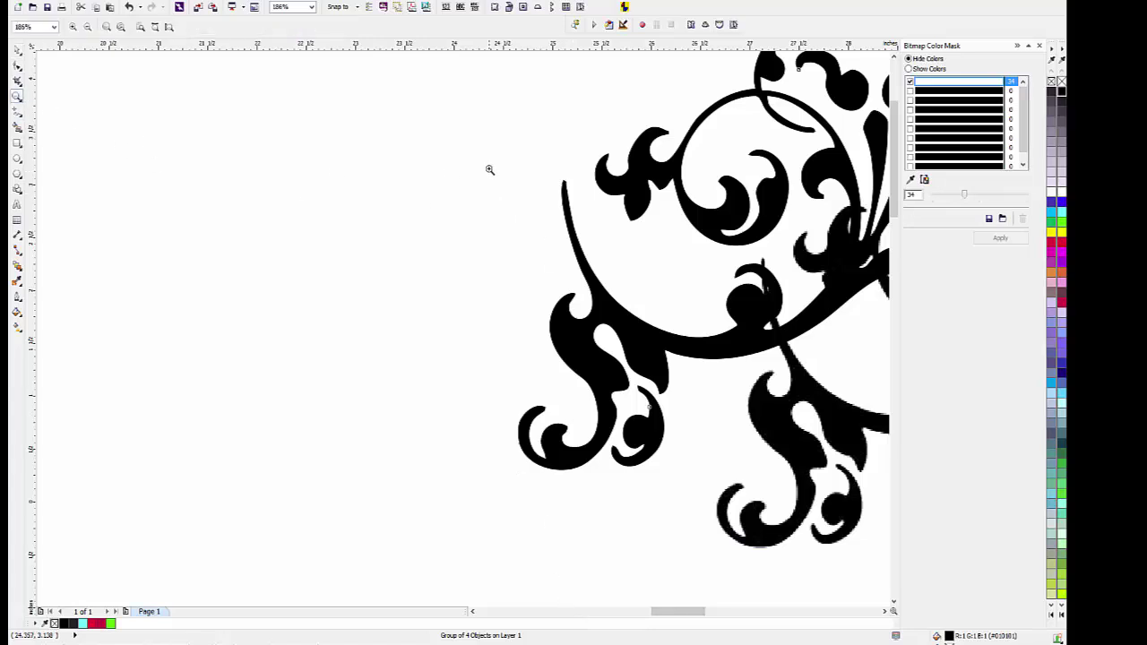
left_click_drag(491, 172, 708, 400)
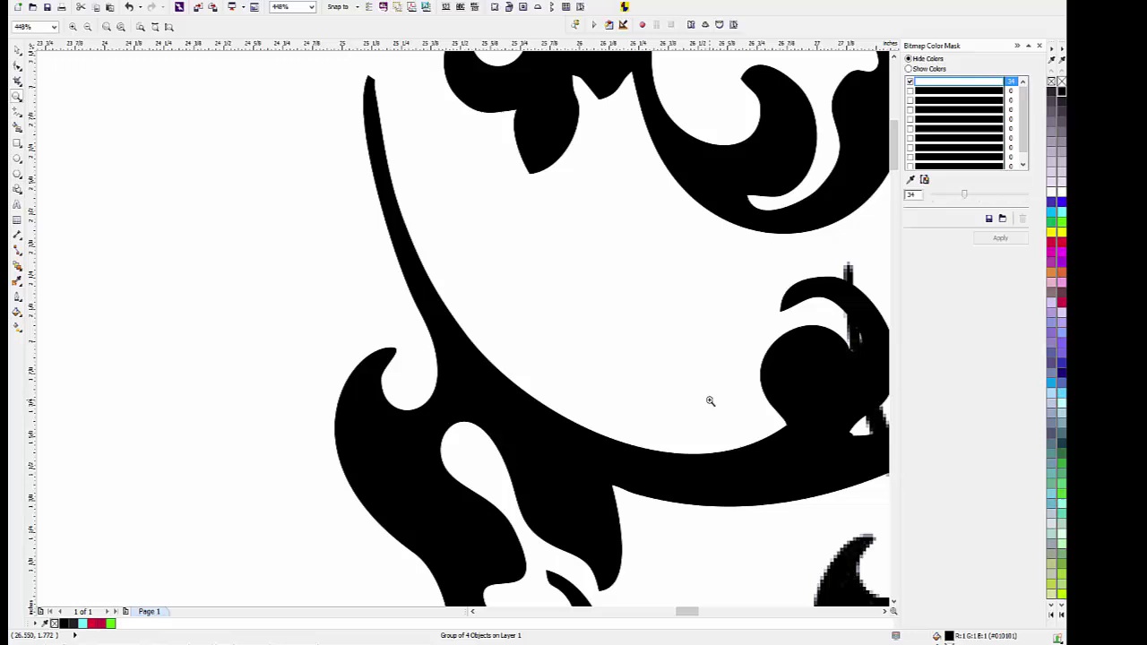
left_click(84, 27)
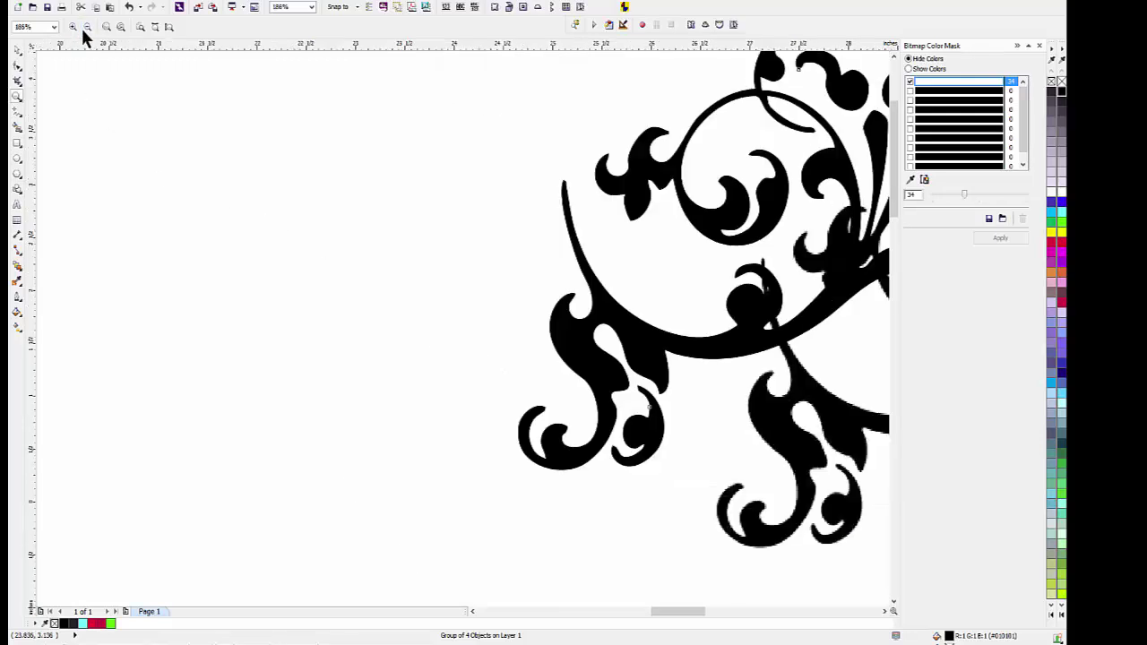
left_click(17, 50)
left_click_drag(555, 296, 259, 309)
left_click_drag(717, 101, 615, 190)
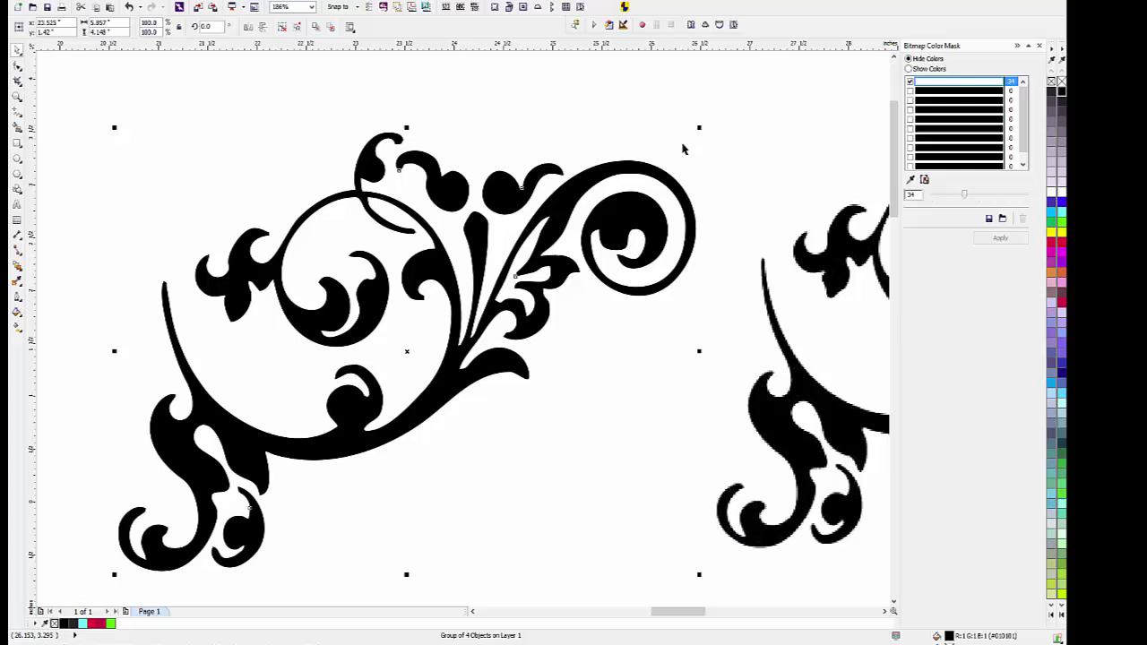
left_click_drag(699, 127, 789, 59)
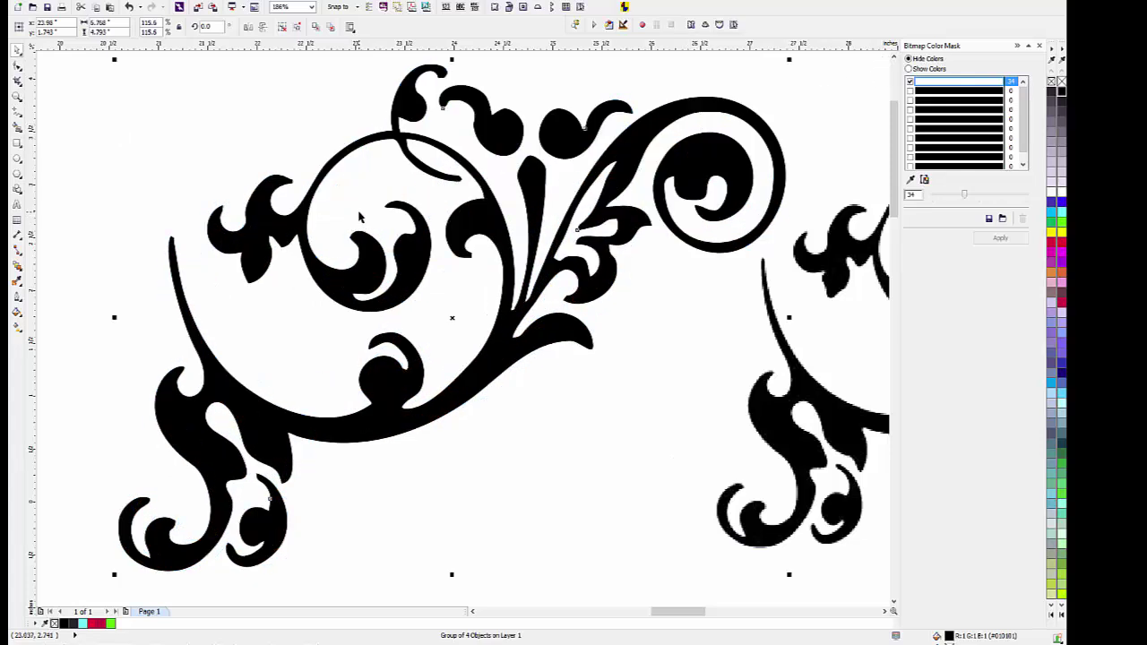